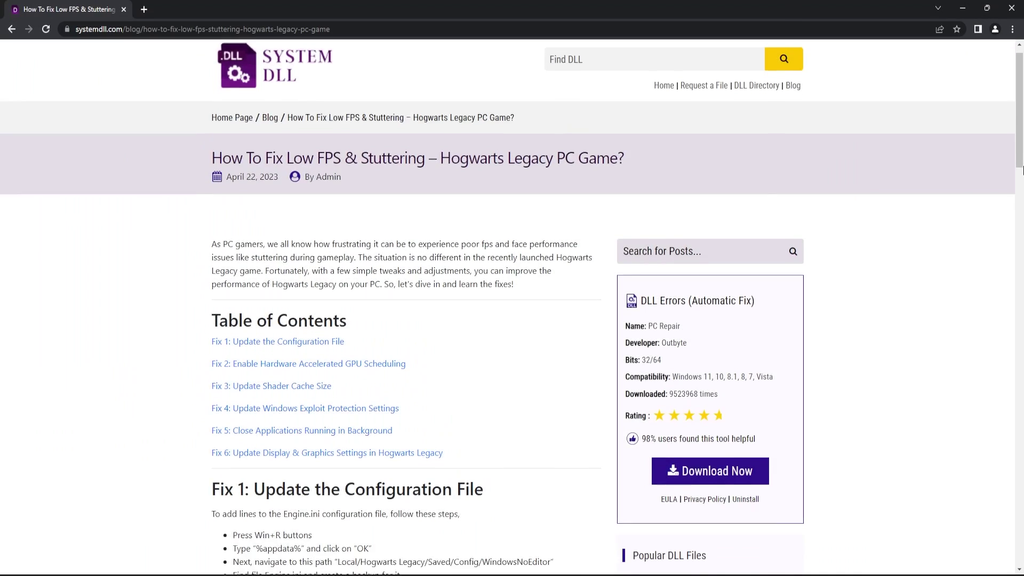
Scroll the systemdll.com article past the table of contents to the Fix 1 Engine.ini lines.
left_click_drag(1021, 103, 1021, 169)
scroll(1023, 169, "down", 2)
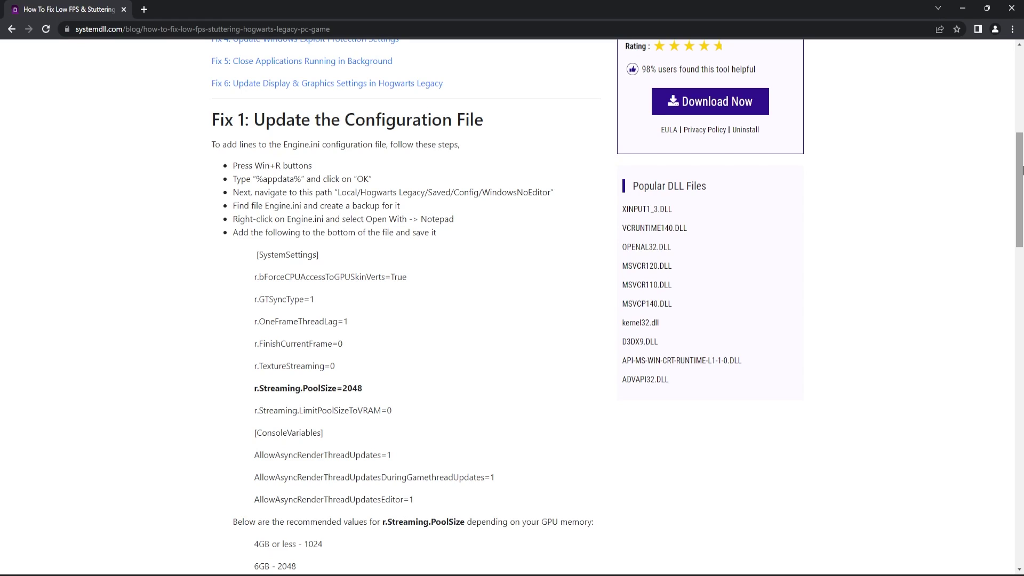
Go from %appdata% to AppData\Local\Hogwarts Legacy\Saved\Config\WindowsNoEditor and select Engine.ini.
key("super+r")
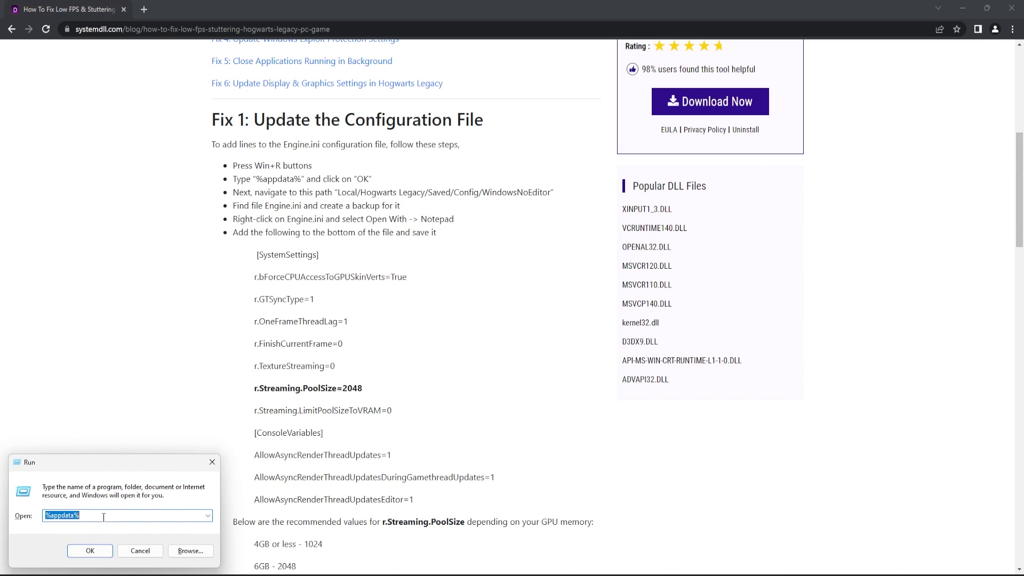
left_click(96, 552)
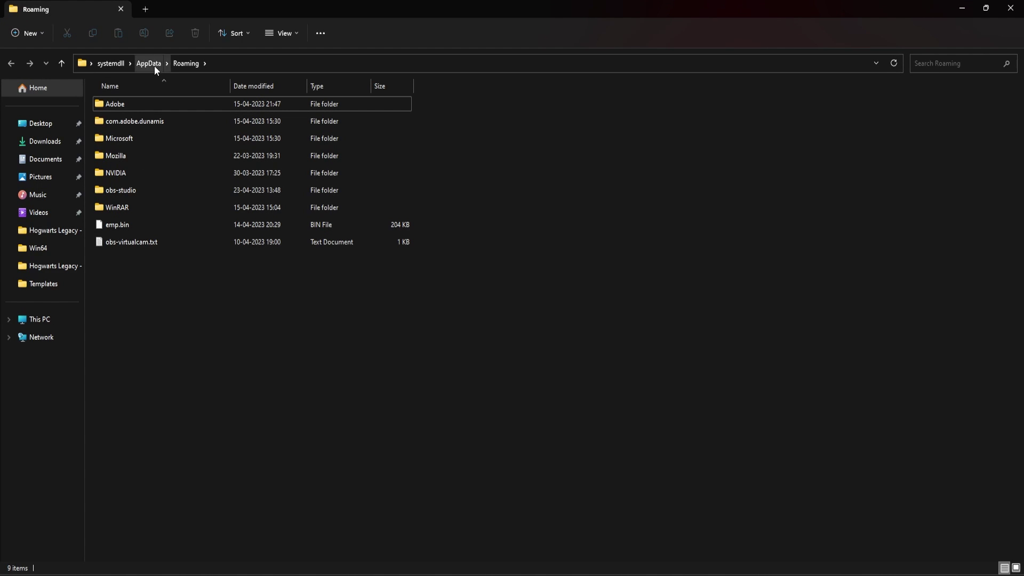
left_click(154, 65)
double_click(123, 108)
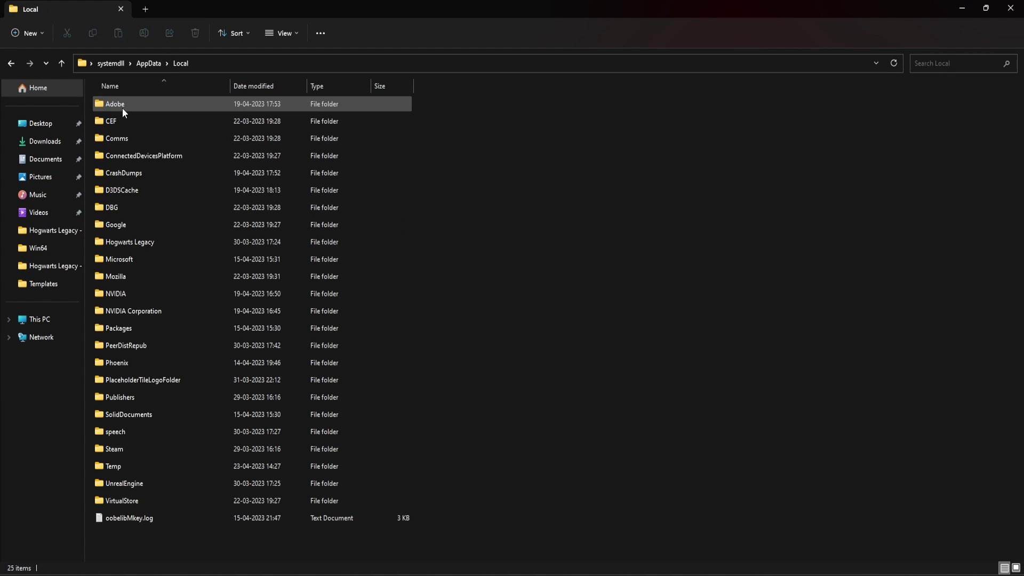
double_click(140, 241)
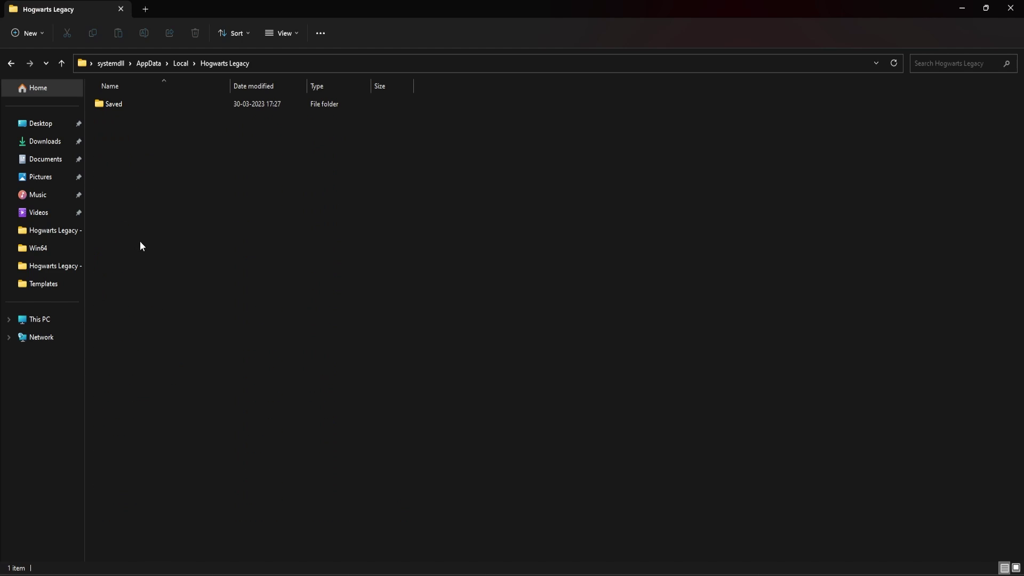
double_click(120, 106)
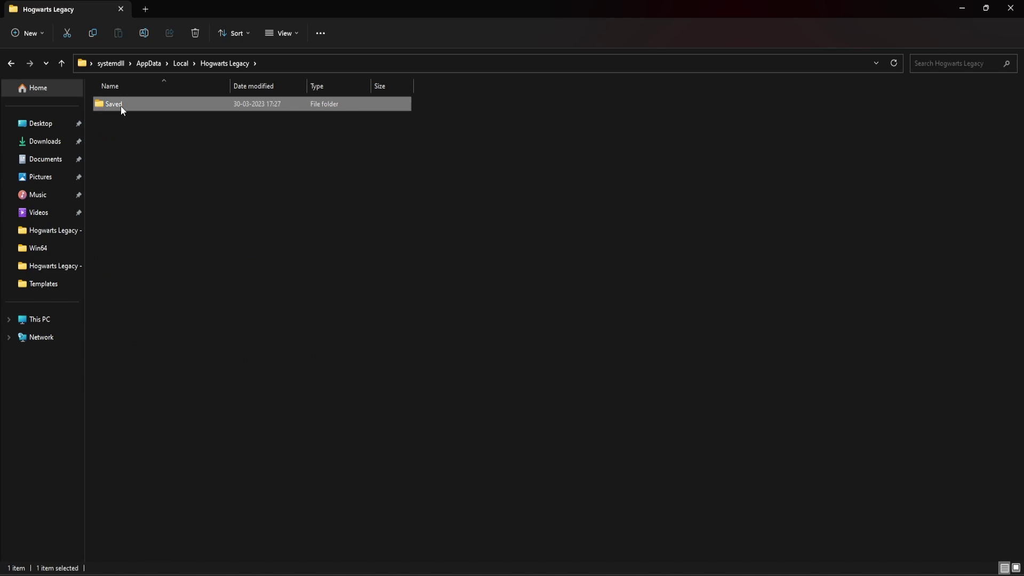
double_click(118, 104)
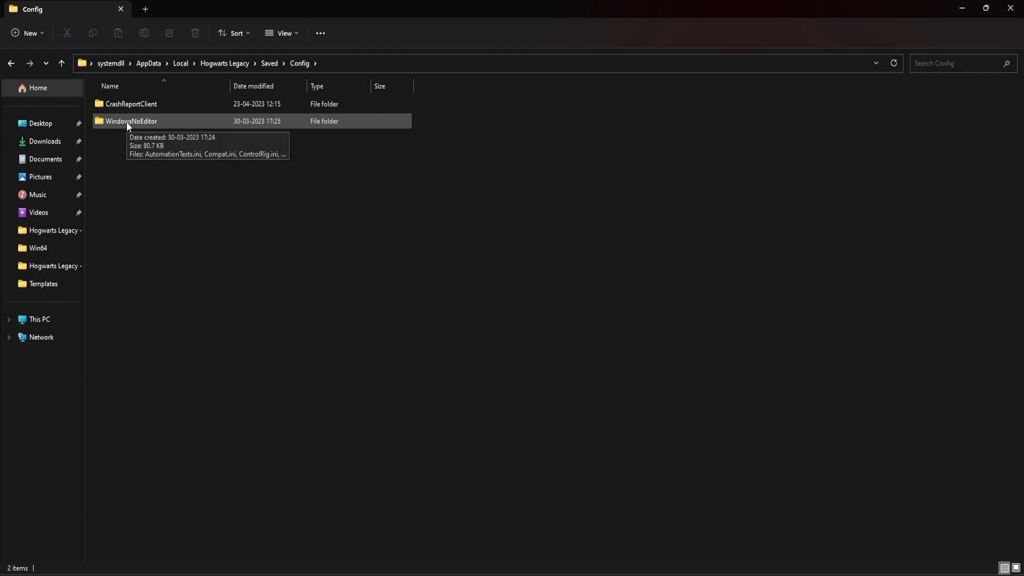
double_click(127, 122)
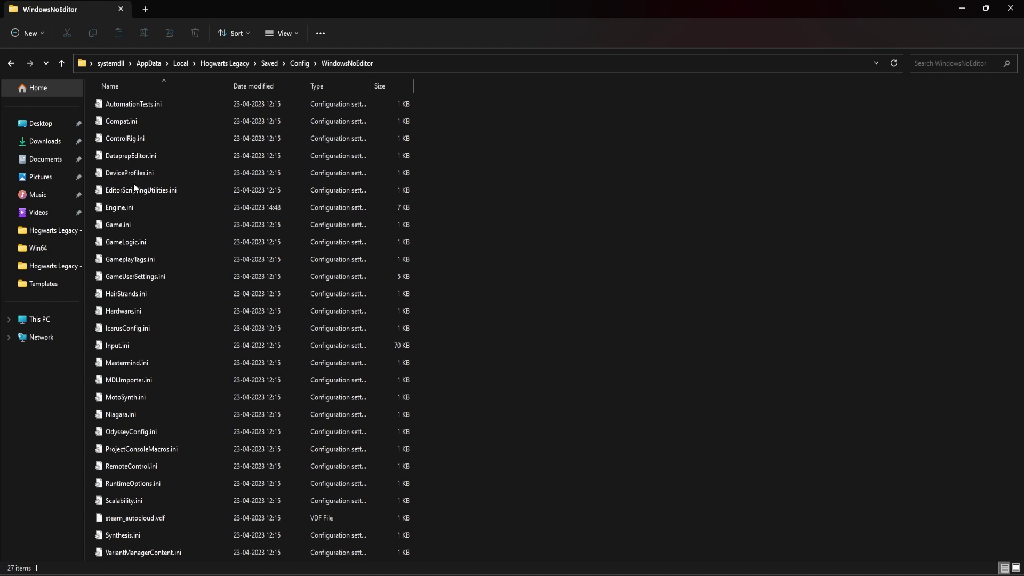
left_click(134, 210)
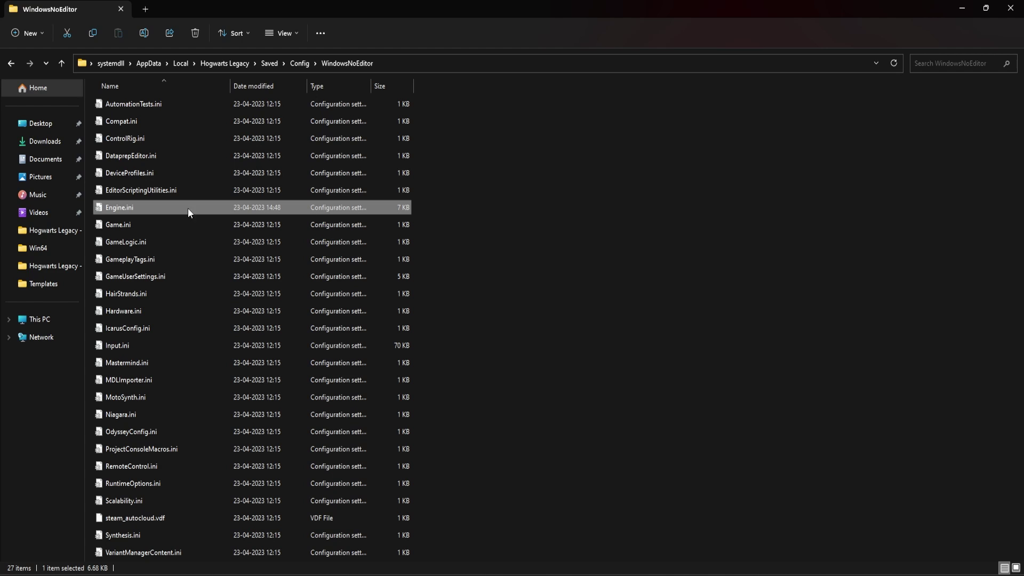
Open Engine.ini in Notepad and start a new blank line at its end.
double_click(143, 207)
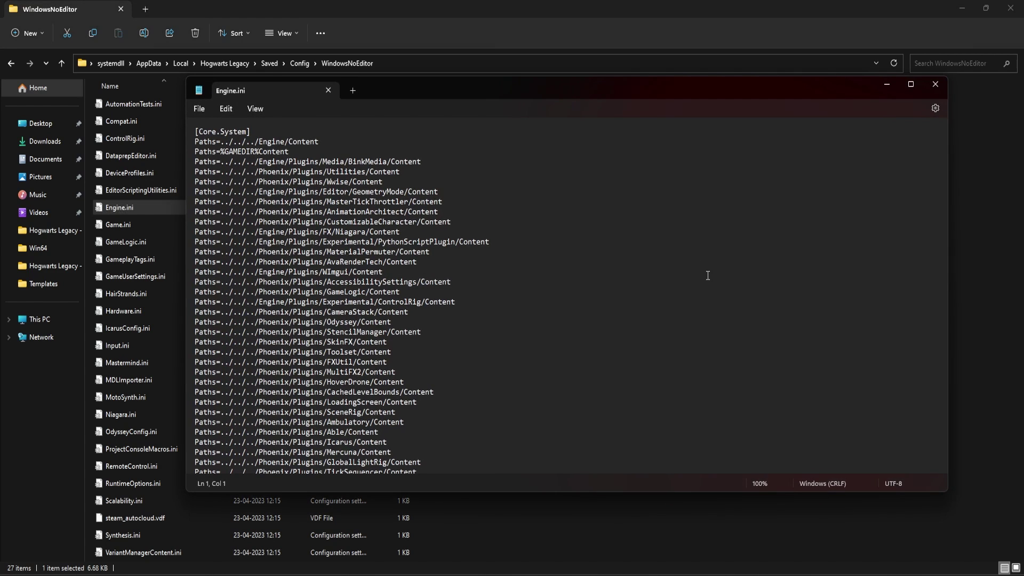
scroll(708, 275, "down", 5)
scroll(708, 276, "down", 15)
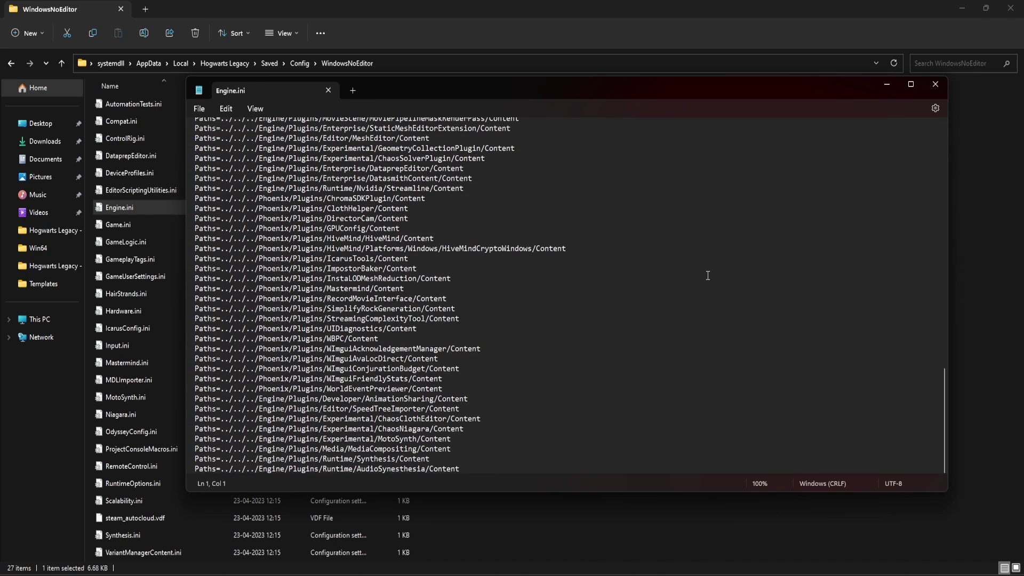
left_click(465, 468)
key("Return")
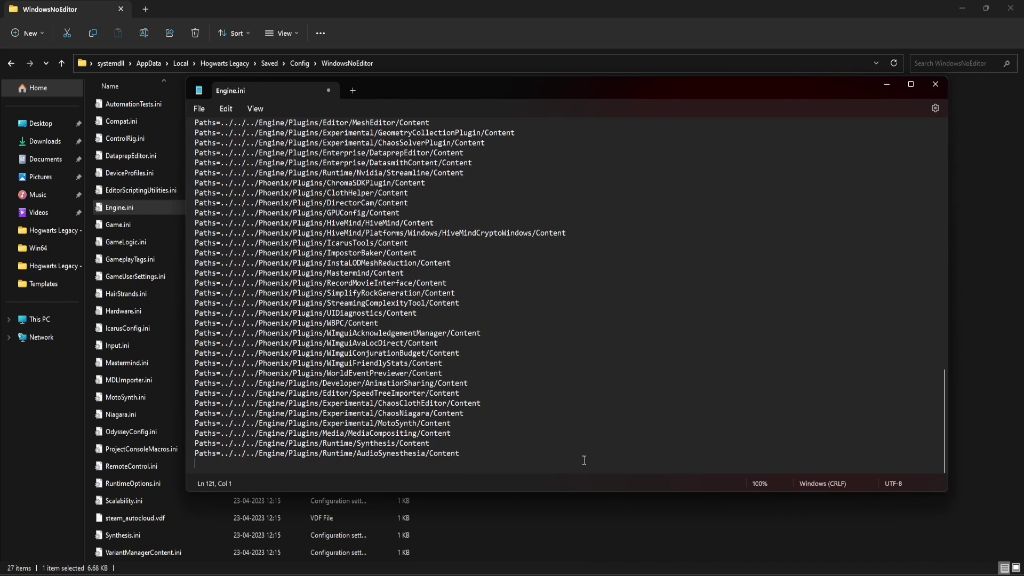
Copy the article's [SystemSettings] to AllowAsyncRenderThreadUpdatesEditor=1 lines and paste them into Engine.ini.
left_click(610, 566)
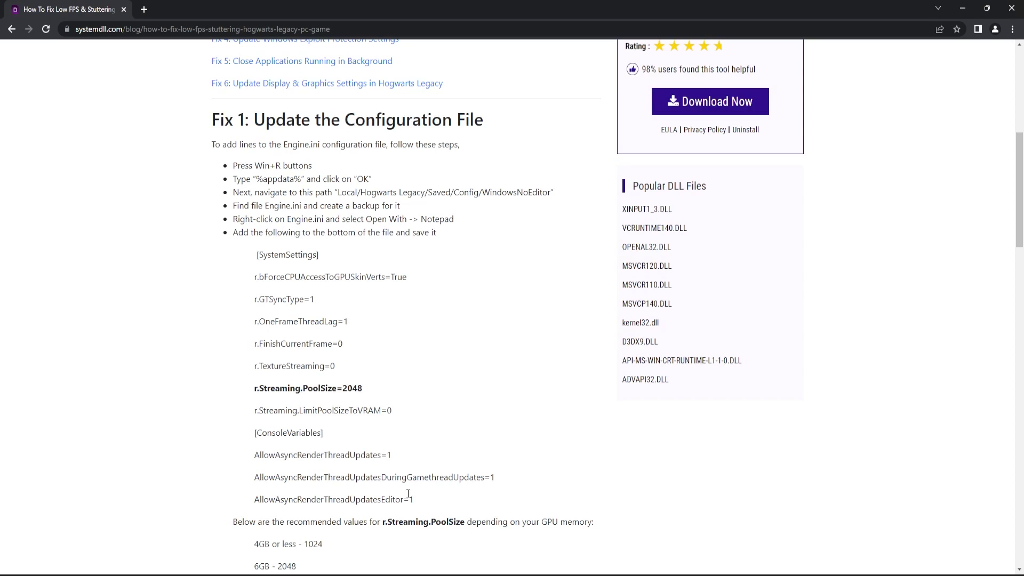
mouse_move(414, 501)
left_mouse_down()
mouse_move(337, 455)
mouse_move(238, 279)
mouse_move(243, 253)
left_mouse_up()
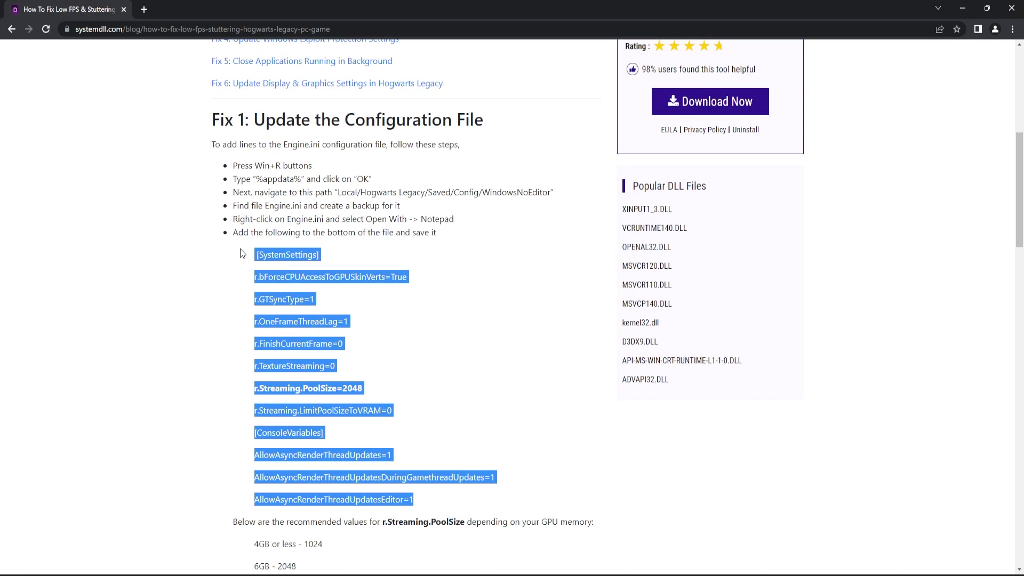
key("ctrl+c")
key("alt+Tab")
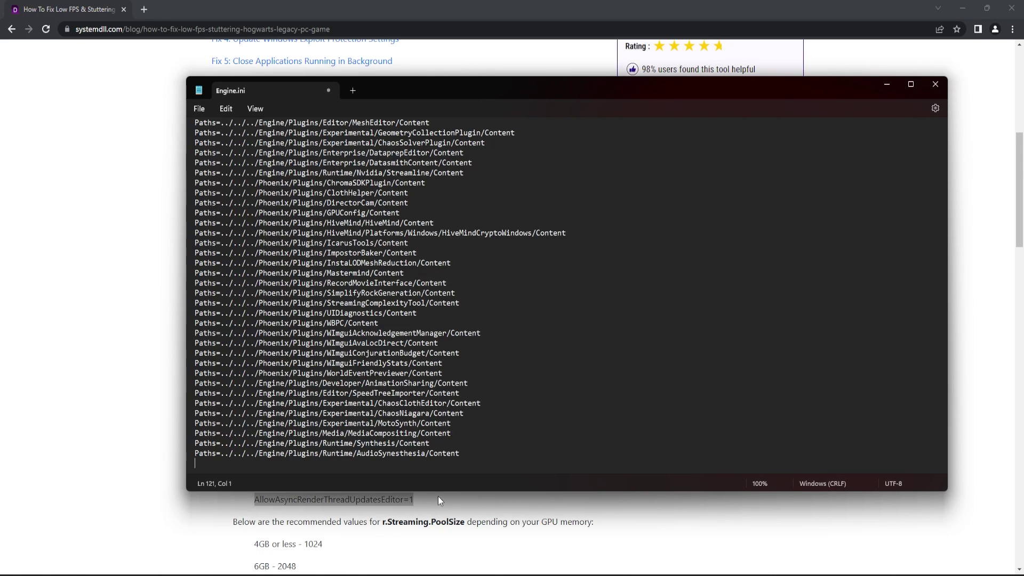
key("ctrl+v")
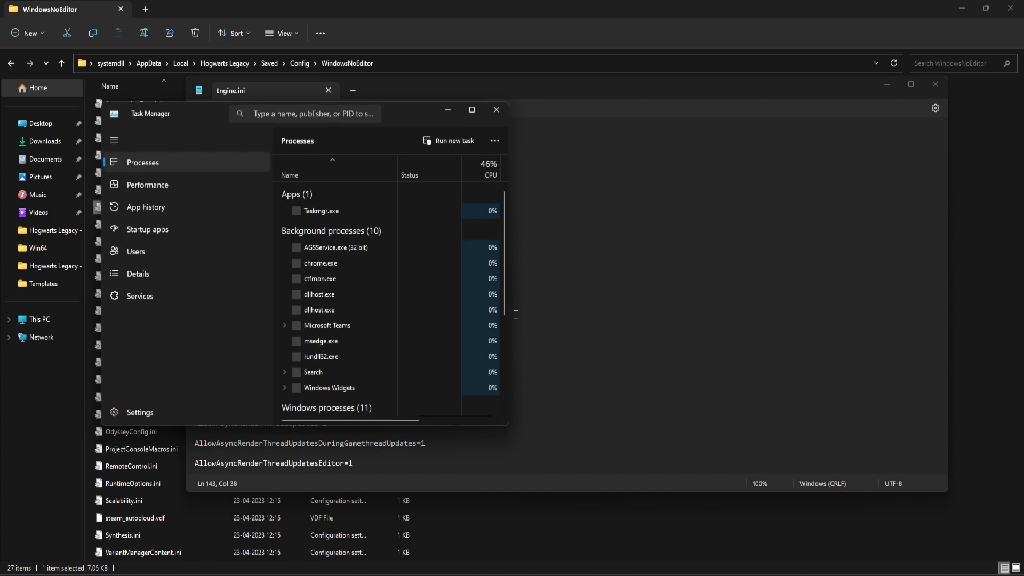
left_click(161, 187)
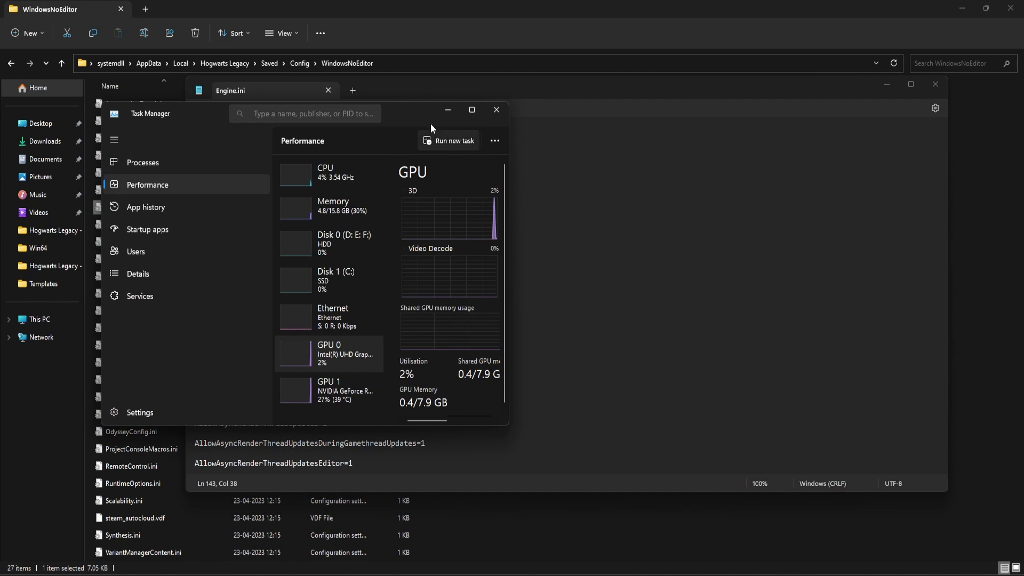
left_click(472, 110)
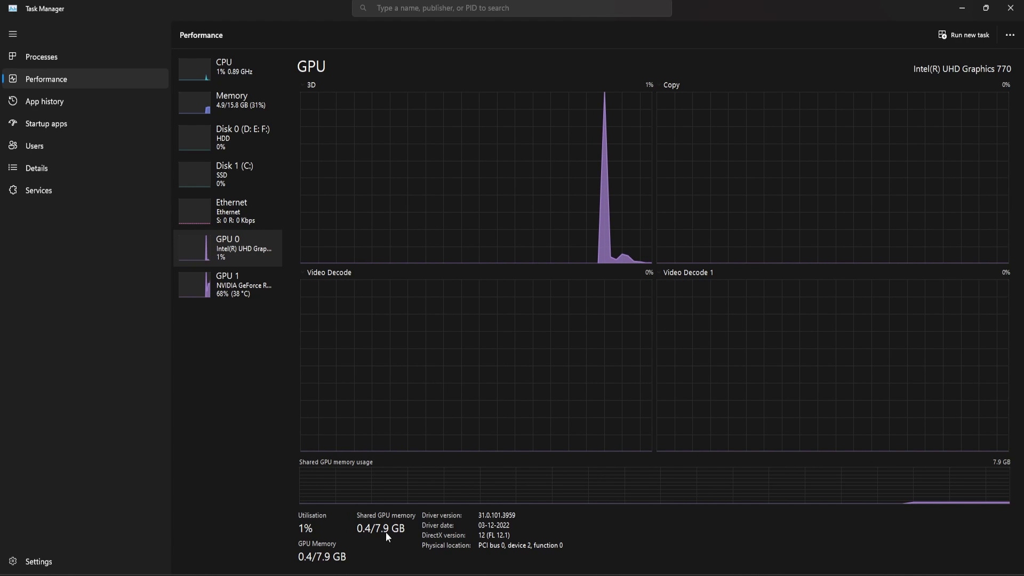
Close Task Manager and clear the highlighted text in the Chrome article.
left_click(1011, 7)
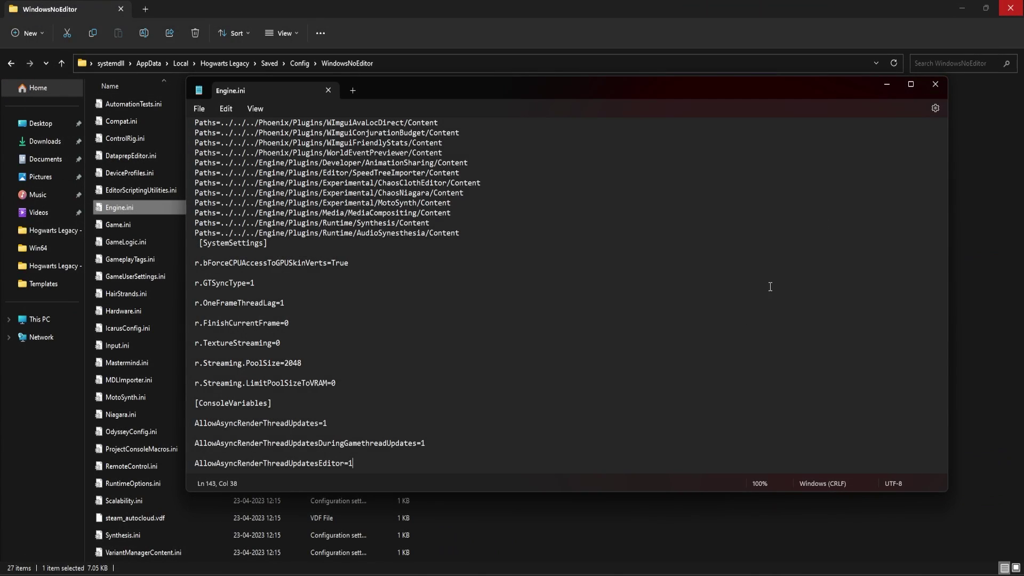
scroll(407, 435, "down", 3)
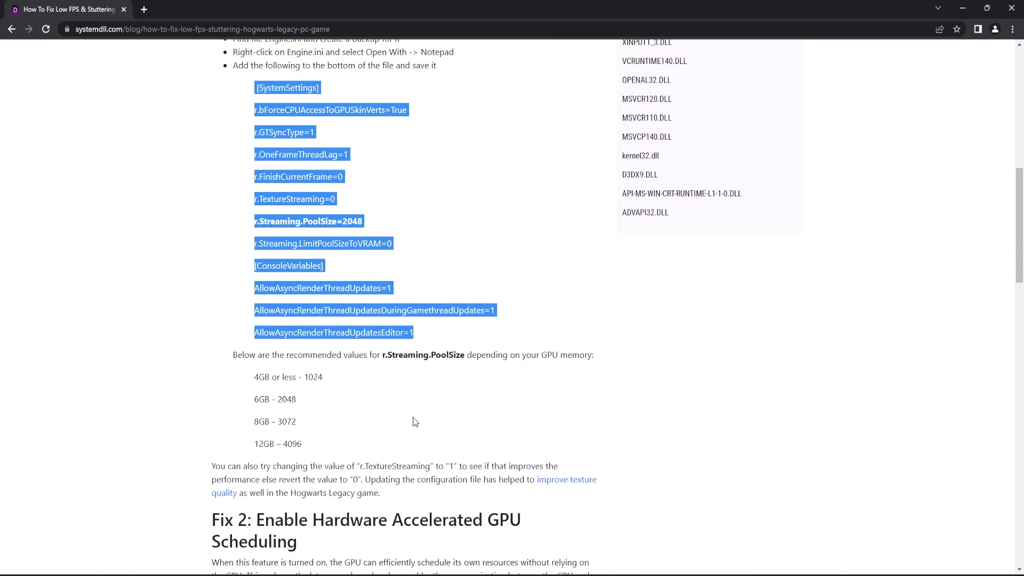
left_click(401, 397)
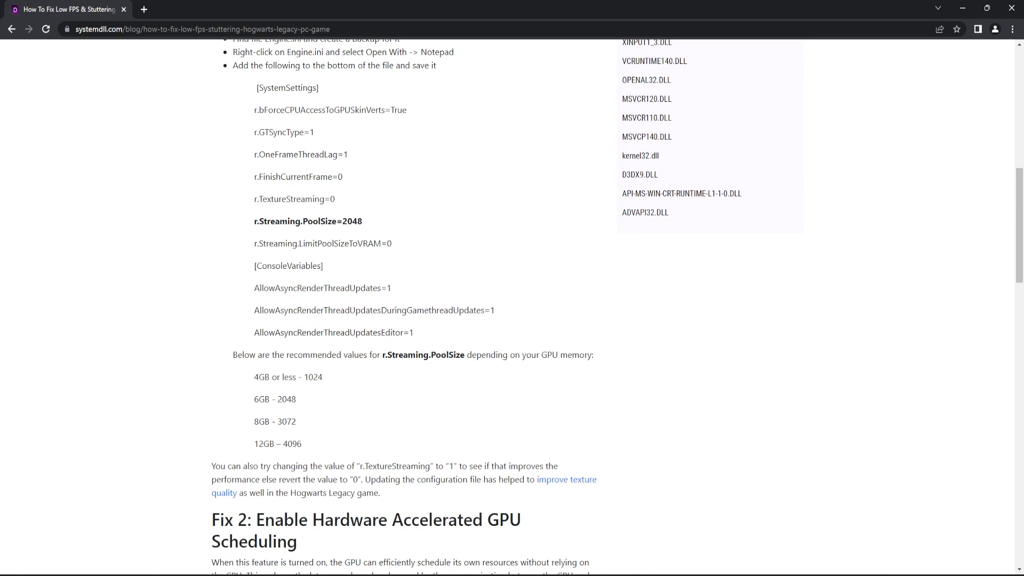
Change r.Streaming.PoolSize from 2048 to 3072, save Engine.ini and close Notepad.
left_click(619, 560)
left_click(304, 363)
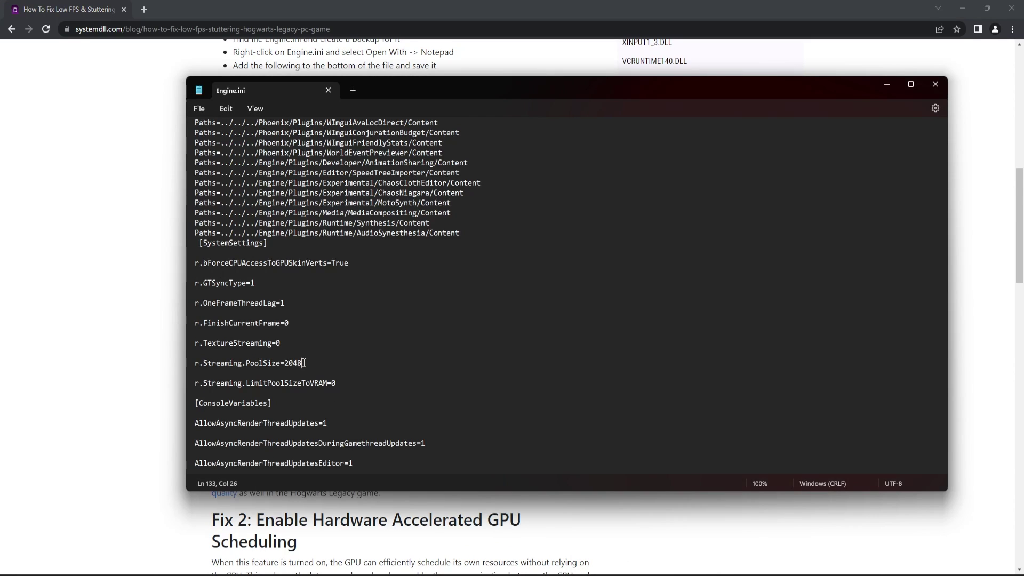
key("BackSpace")
key("BackSpace")
key("BackSpace")
key("BackSpace")
type("3072")
key("ctrl+s")
left_click(935, 83)
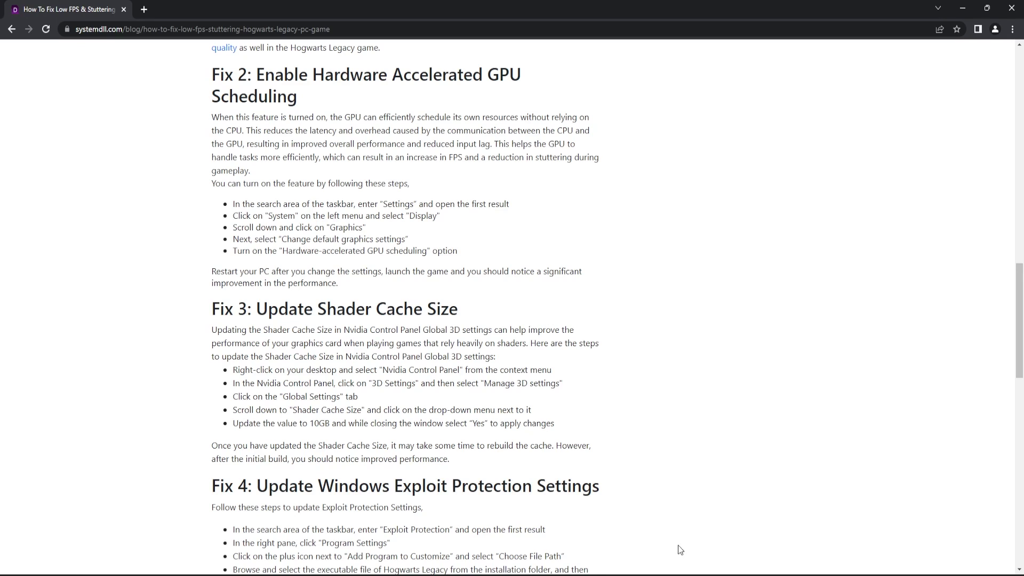
In Settings > System > Display > Graphics default settings, switch Hardware-accelerated GPU scheduling On.
key("super+s")
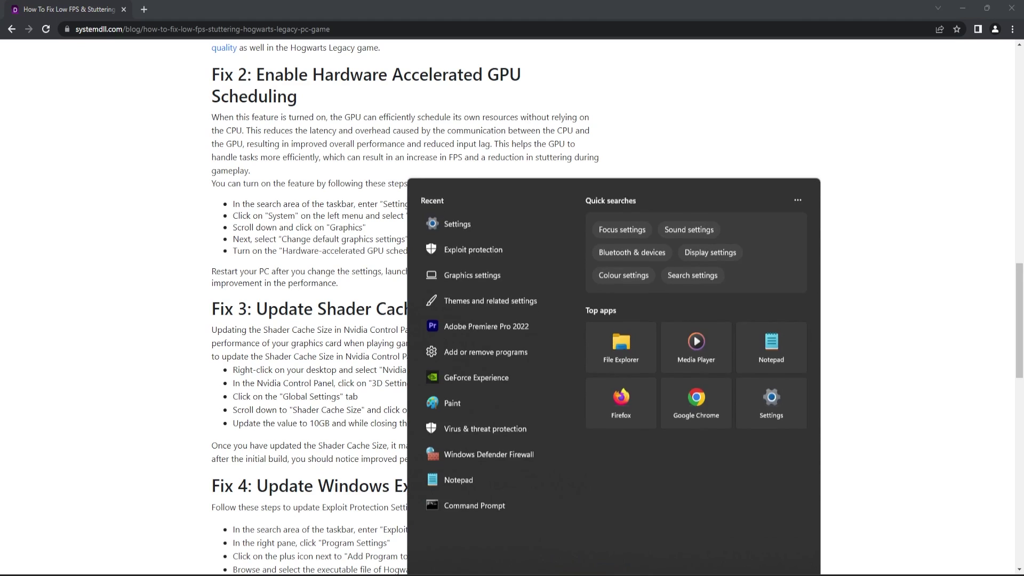
type("settings")
left_click(708, 287)
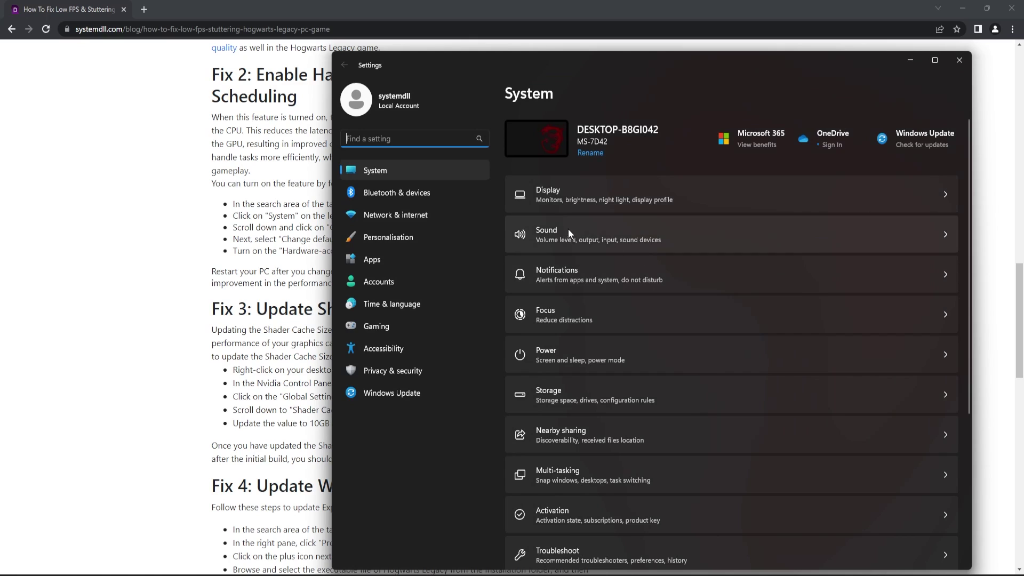
left_click(565, 196)
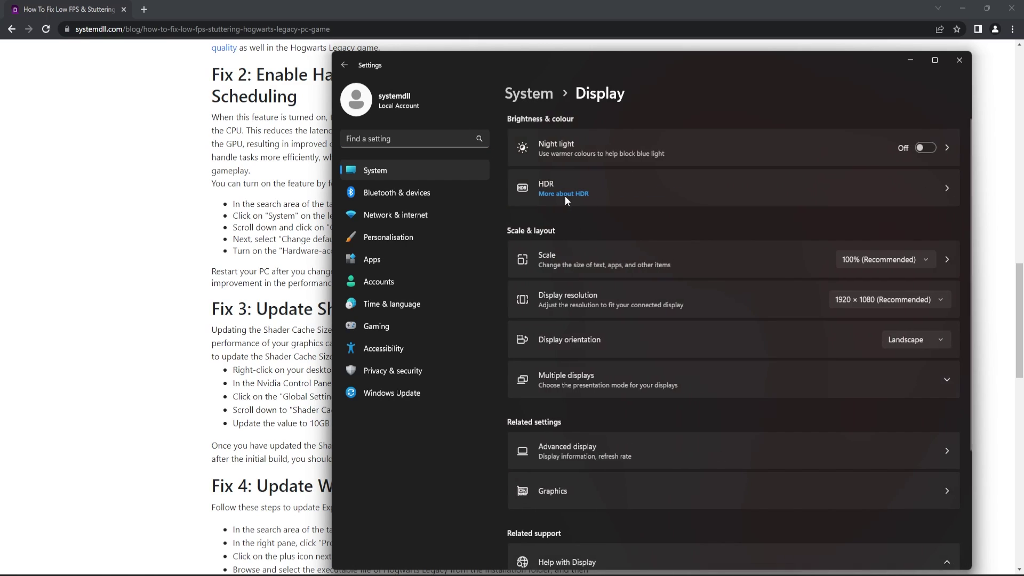
left_click(574, 494)
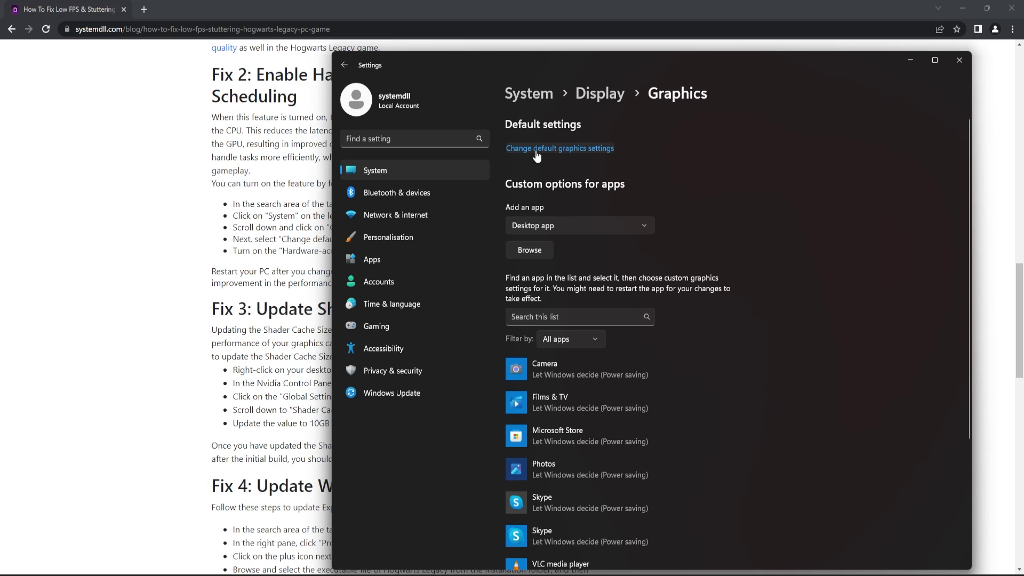
left_click(536, 151)
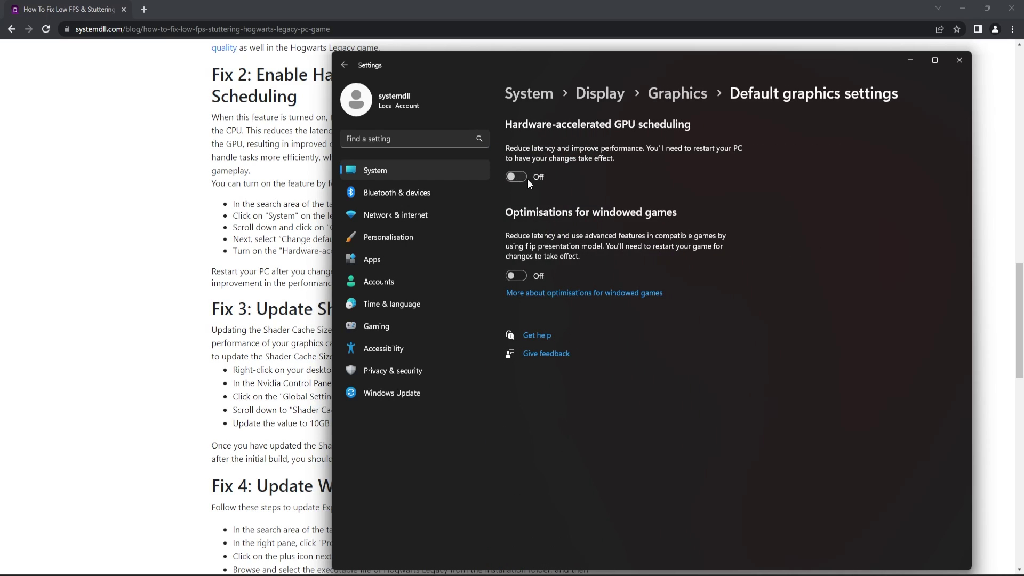
left_click(514, 178)
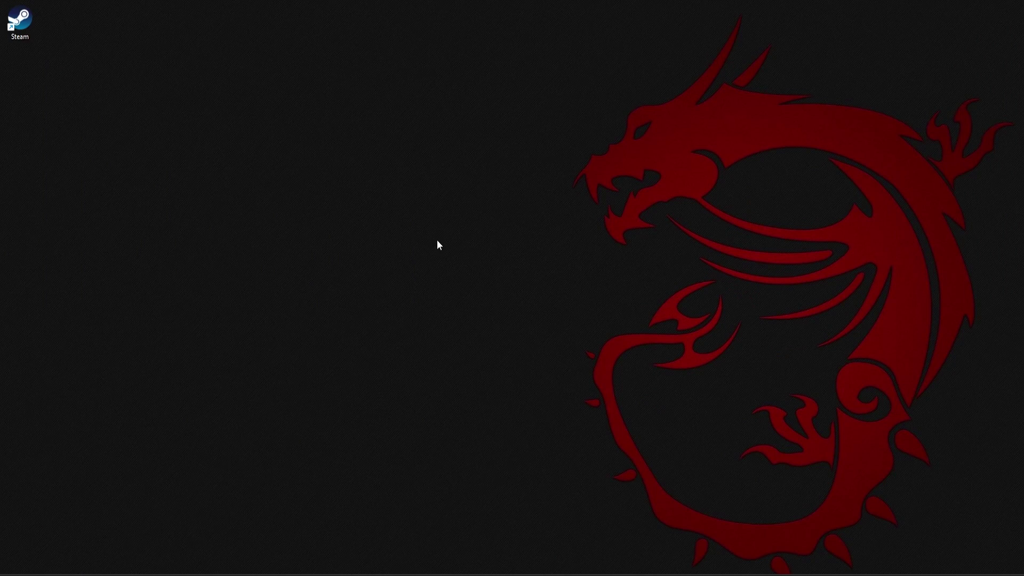
Launch NVIDIA Control Panel from the desktop's extended right-click menu.
right_click(437, 242)
left_click(523, 421)
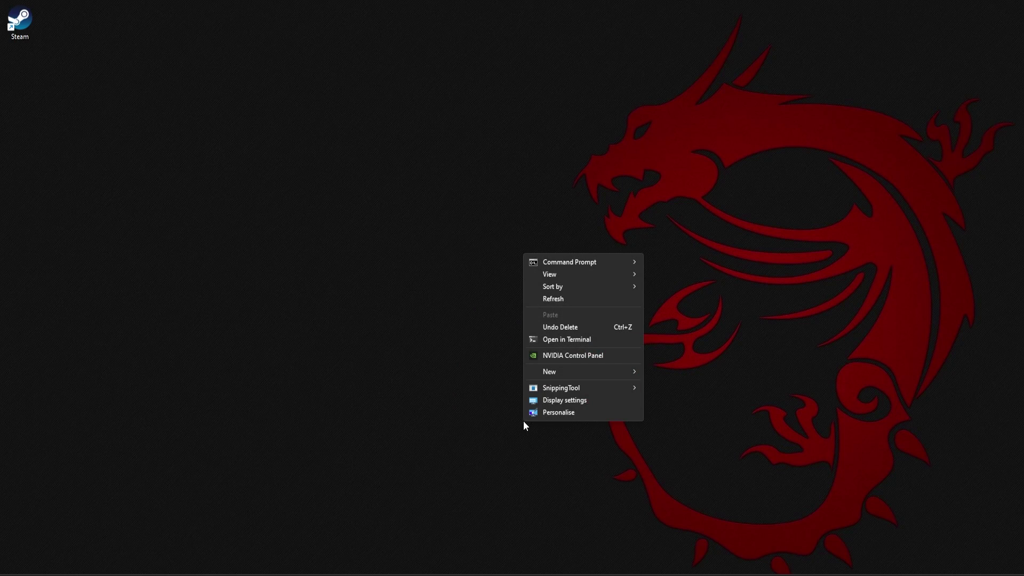
left_click(565, 357)
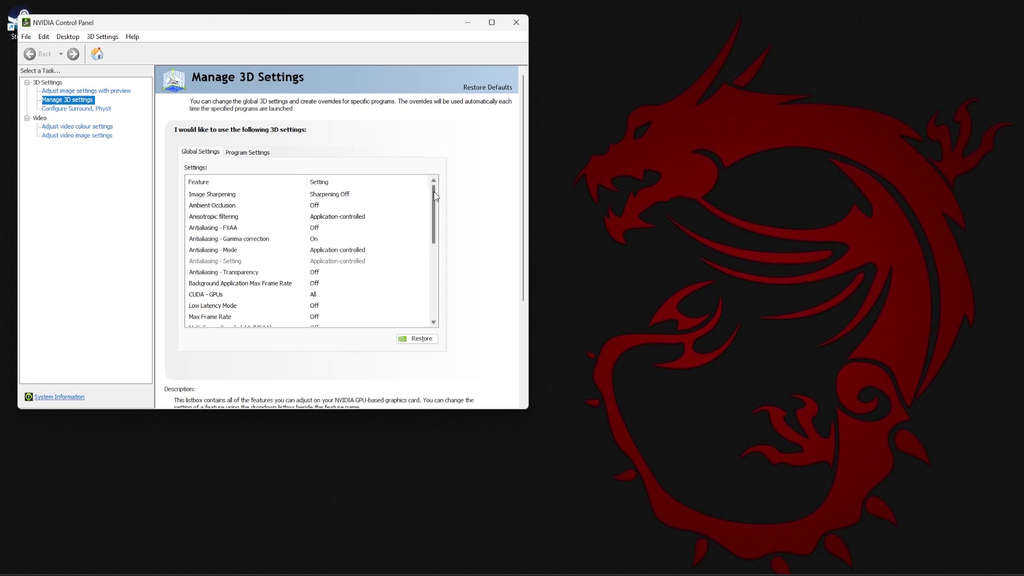
left_click_drag(434, 191, 437, 243)
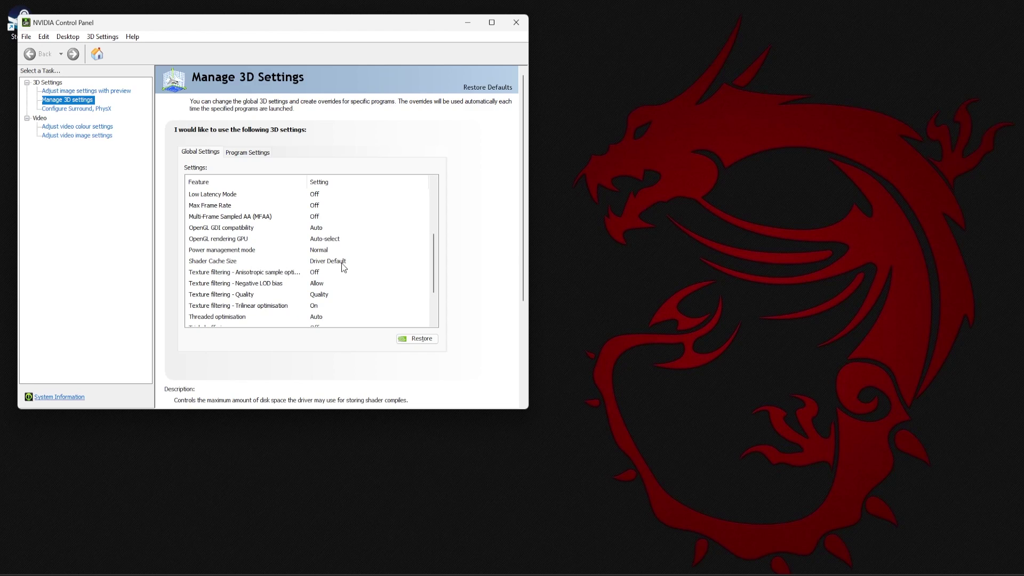
Set the global Shader Cache Size to 10 GB, apply it, and close the panel.
left_click(344, 264)
left_click(387, 261)
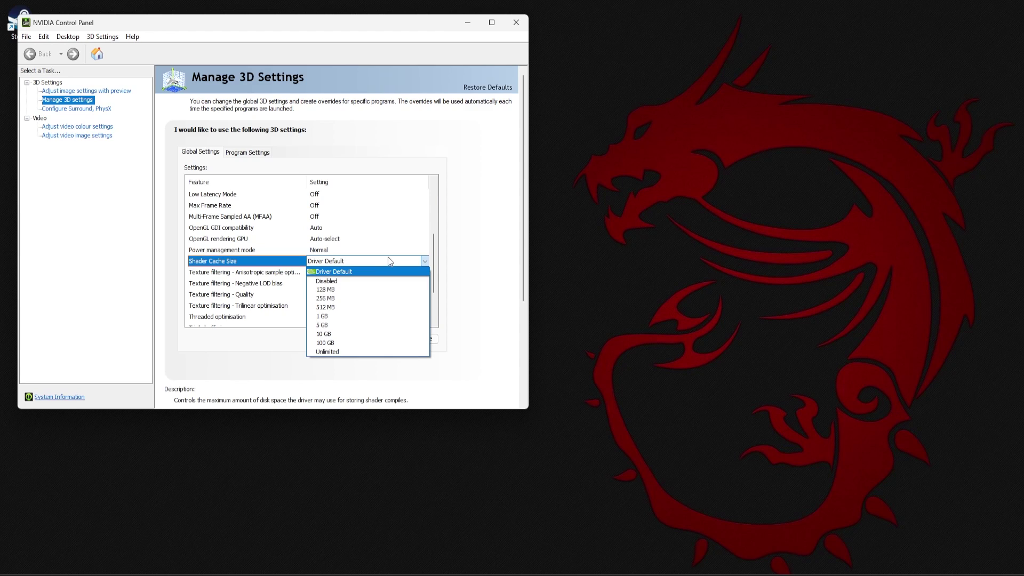
left_click(344, 333)
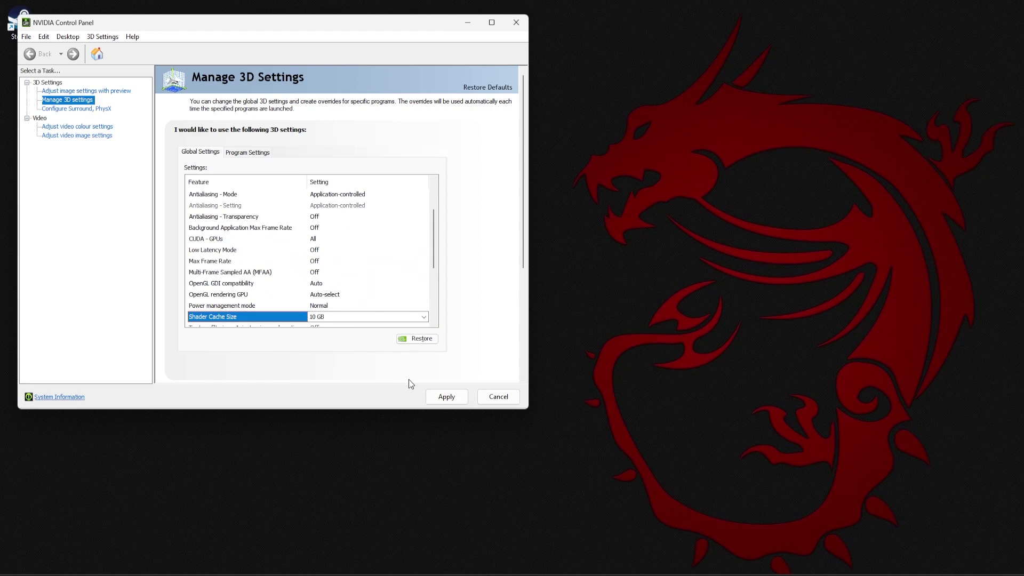
left_click(452, 398)
left_click(521, 24)
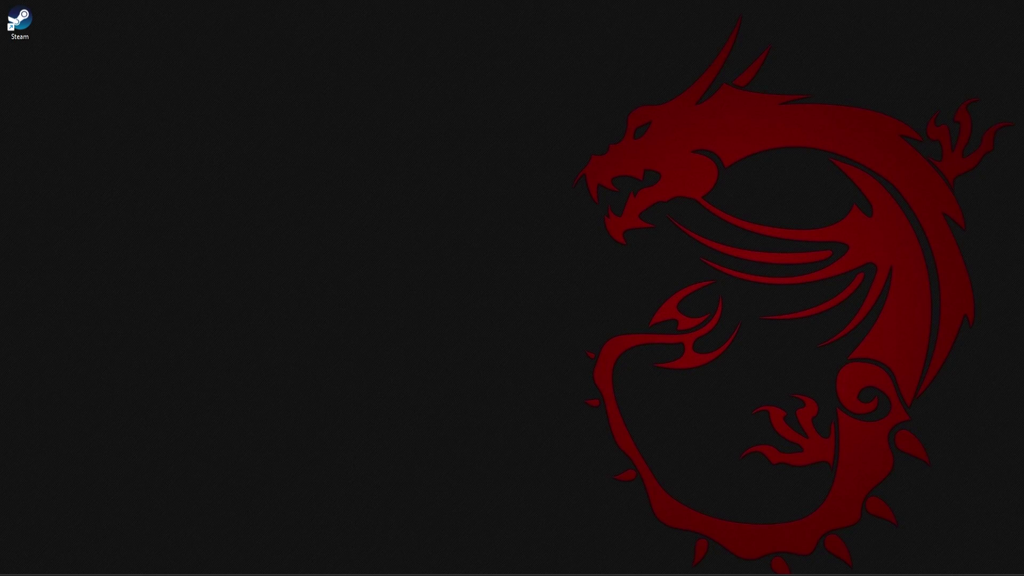
Search Start for 'exploit' so Exploit protection appears as the best match.
key("super")
type("exploit")
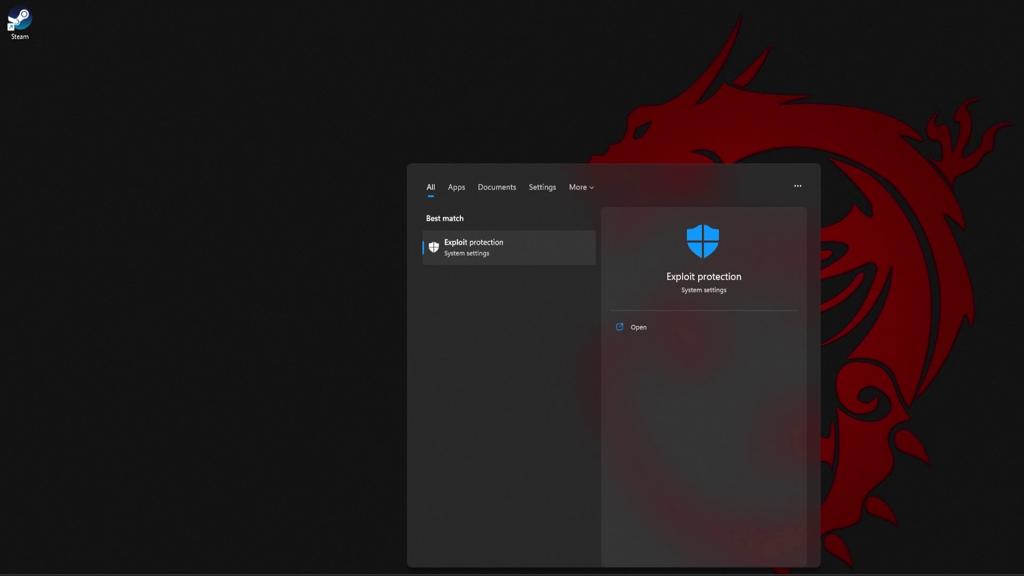
In Exploit protection's Programme settings, add HogwartsLegacy.exe by its exact file path.
left_click(485, 245)
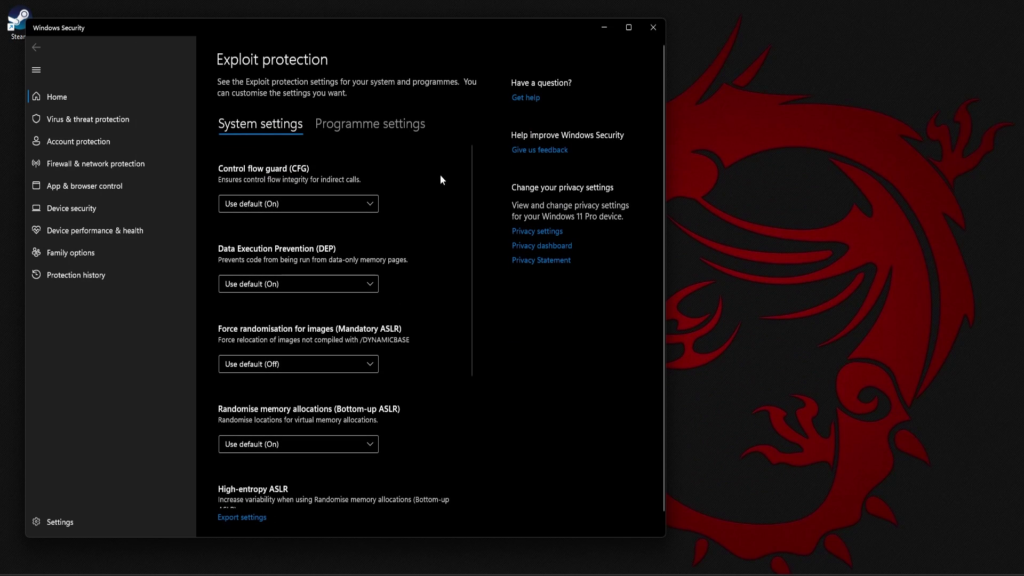
left_click(360, 123)
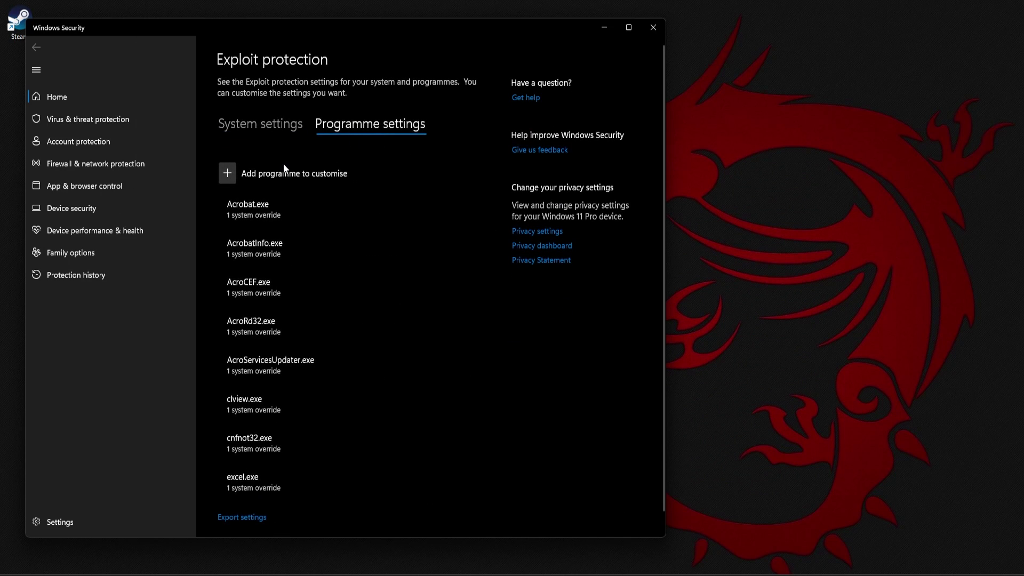
left_click(224, 174)
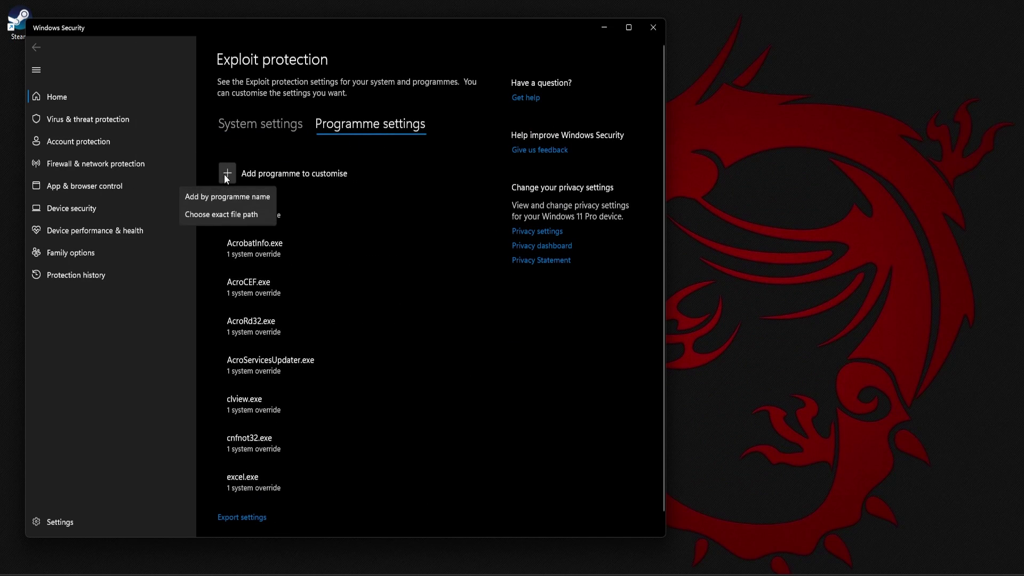
left_click(216, 217)
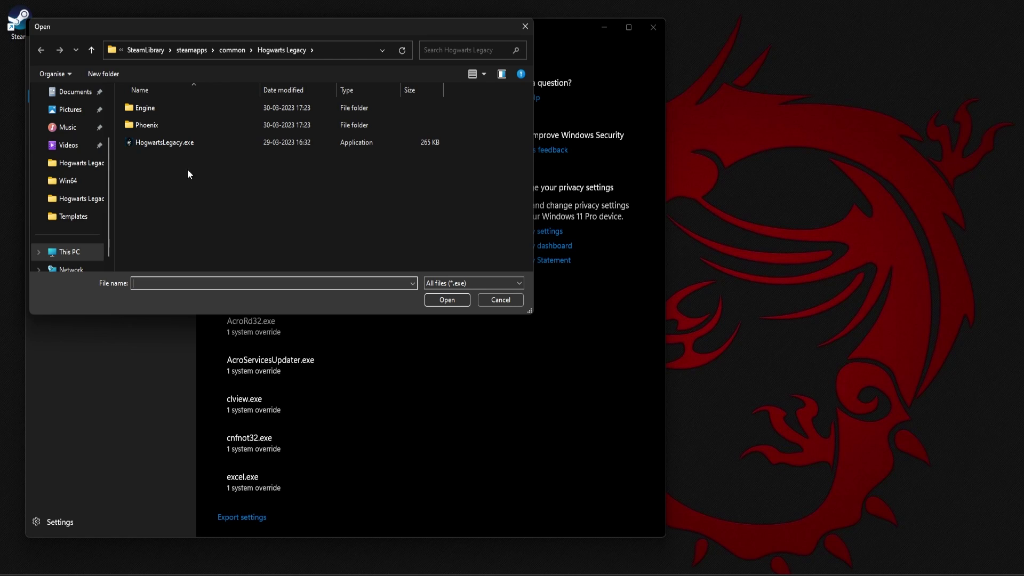
left_click(167, 145)
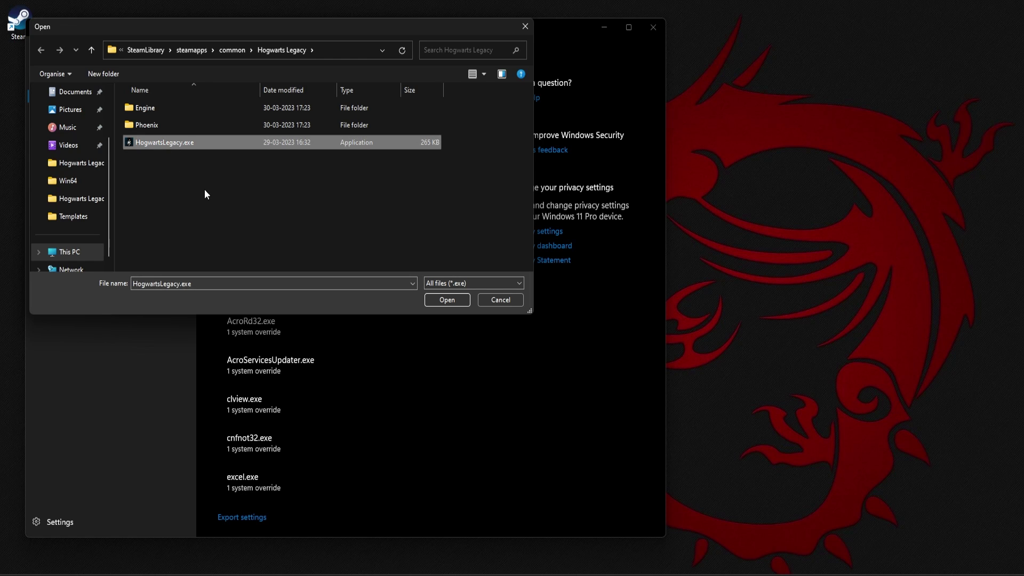
Override Control flow guard (CFG) to Off for HogwartsLegacy.exe, apply, and approve the UAC prompt.
left_click(446, 300)
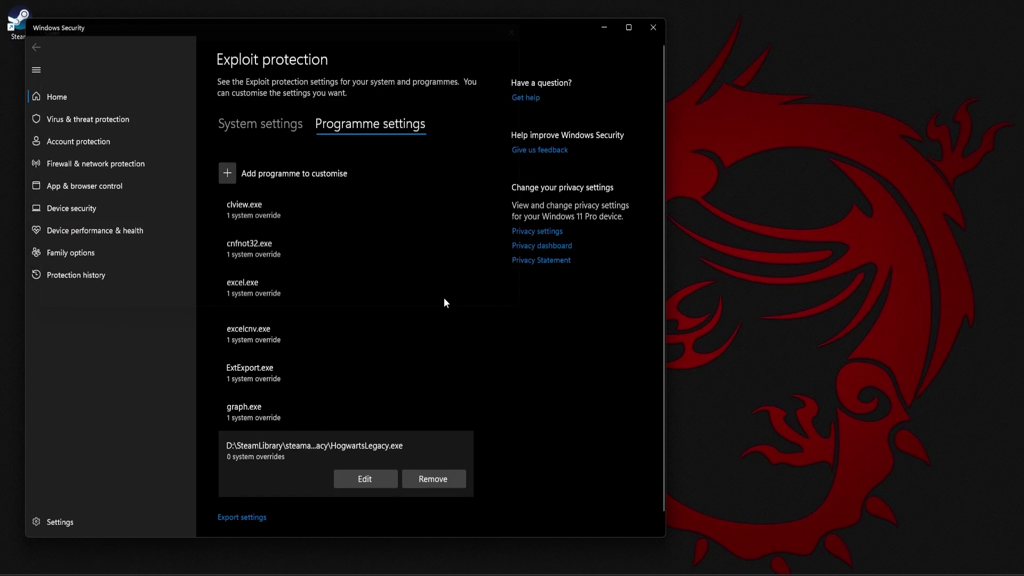
scroll(390, 252, "down", 8)
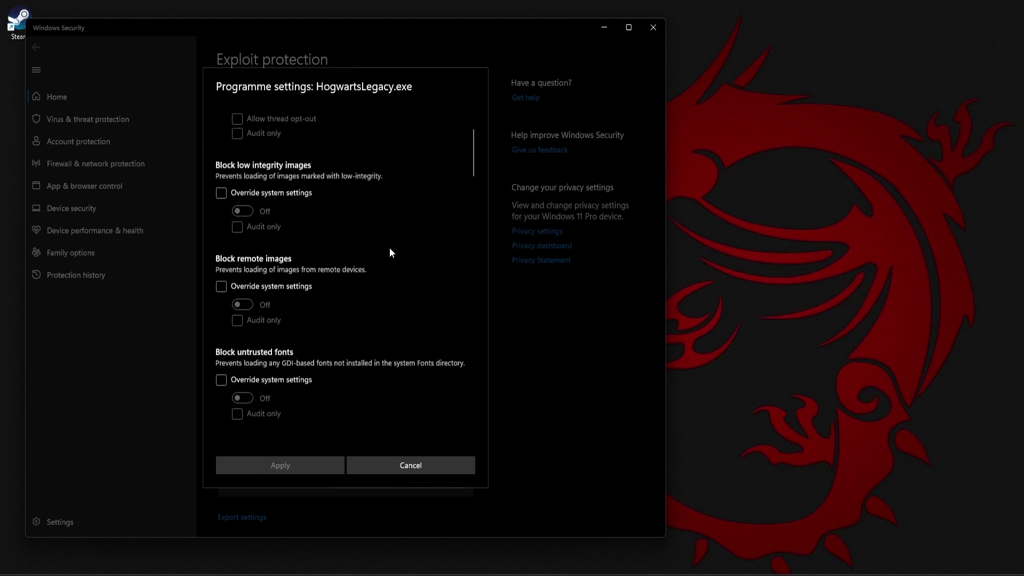
scroll(390, 253, "down", 2)
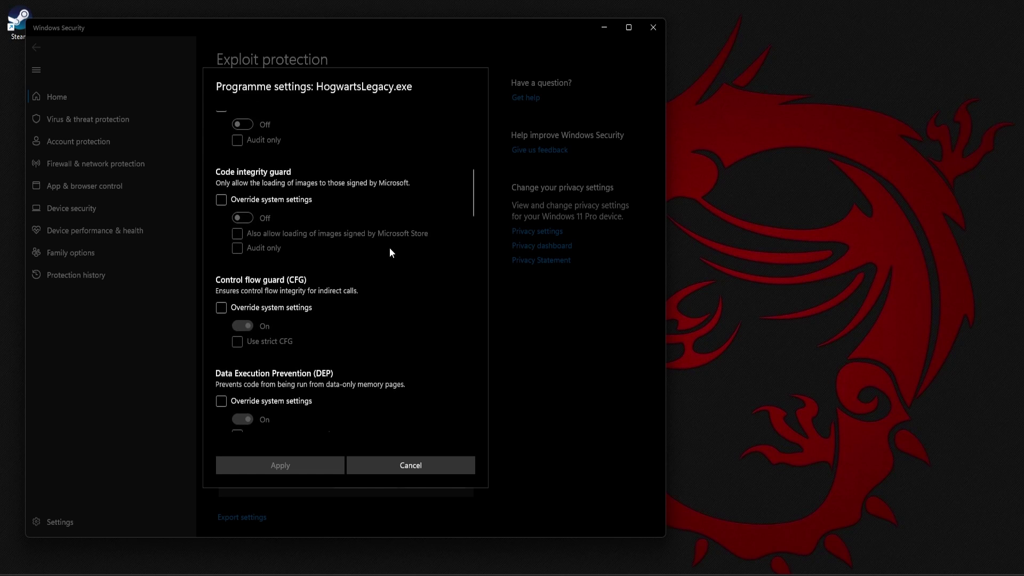
left_click(220, 310)
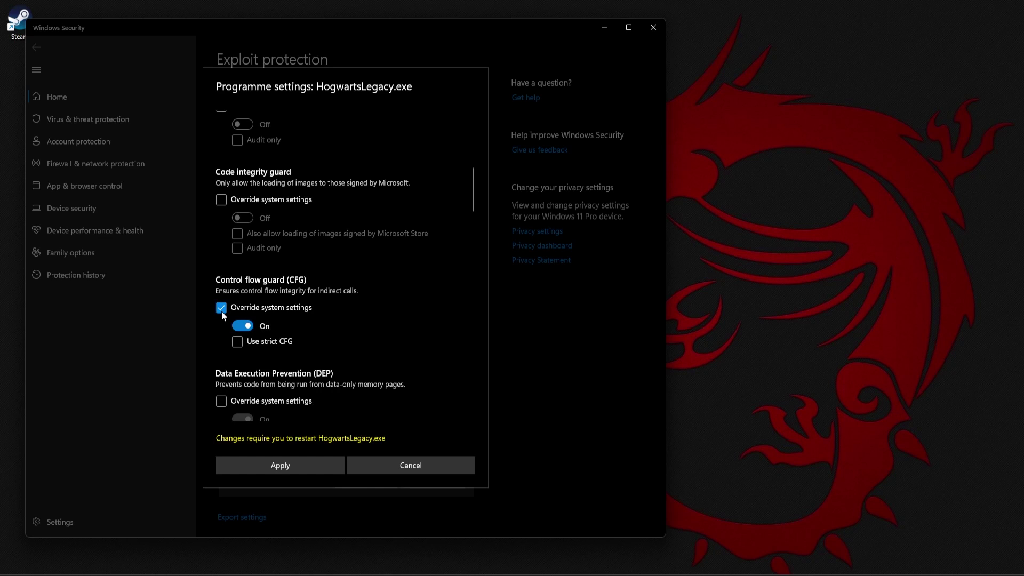
left_click(243, 329)
left_click(288, 462)
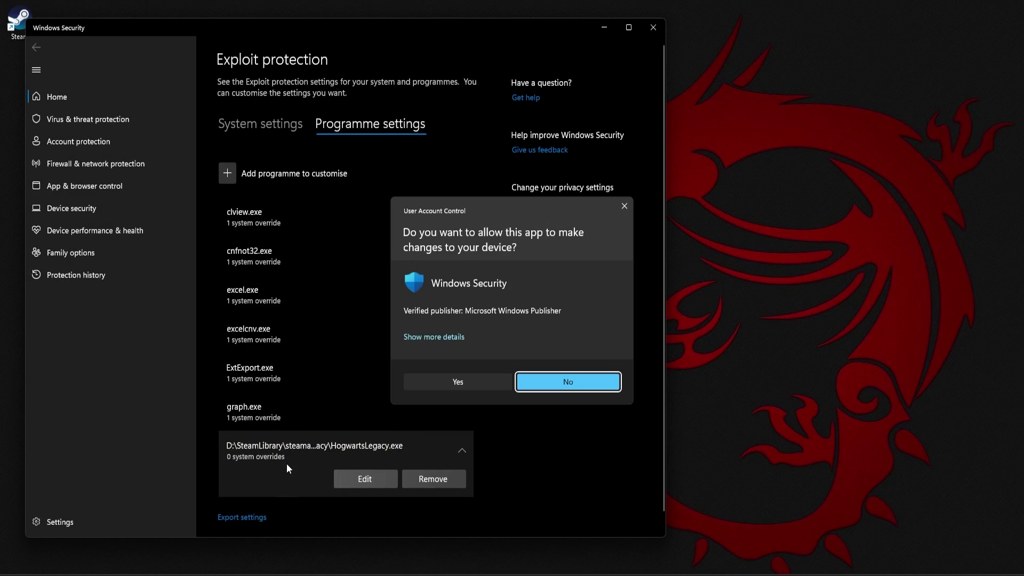
left_click(460, 382)
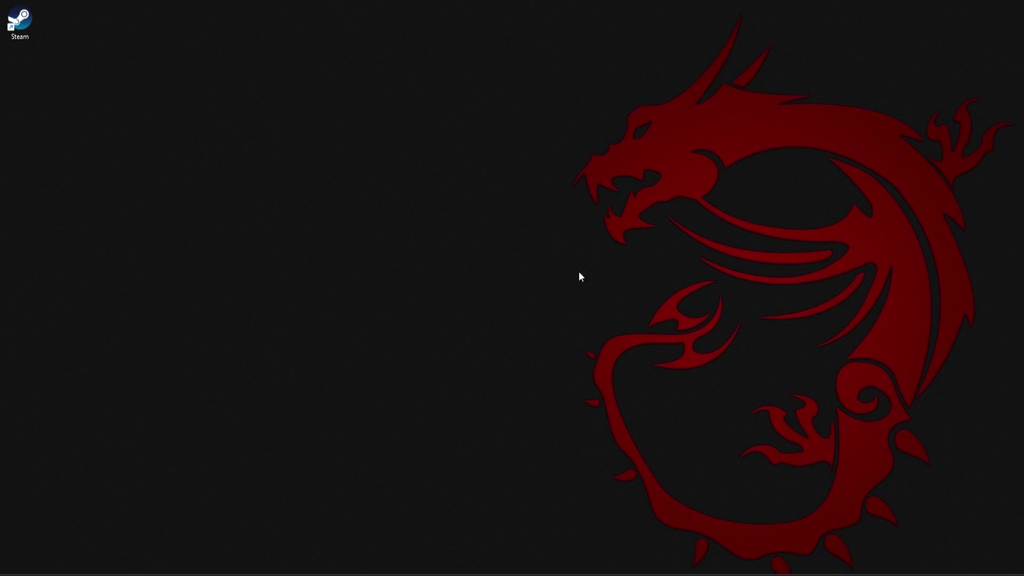
Open Task Manager with Ctrl+Shift+Esc to show the running processes.
key("ctrl+shift+Escape")
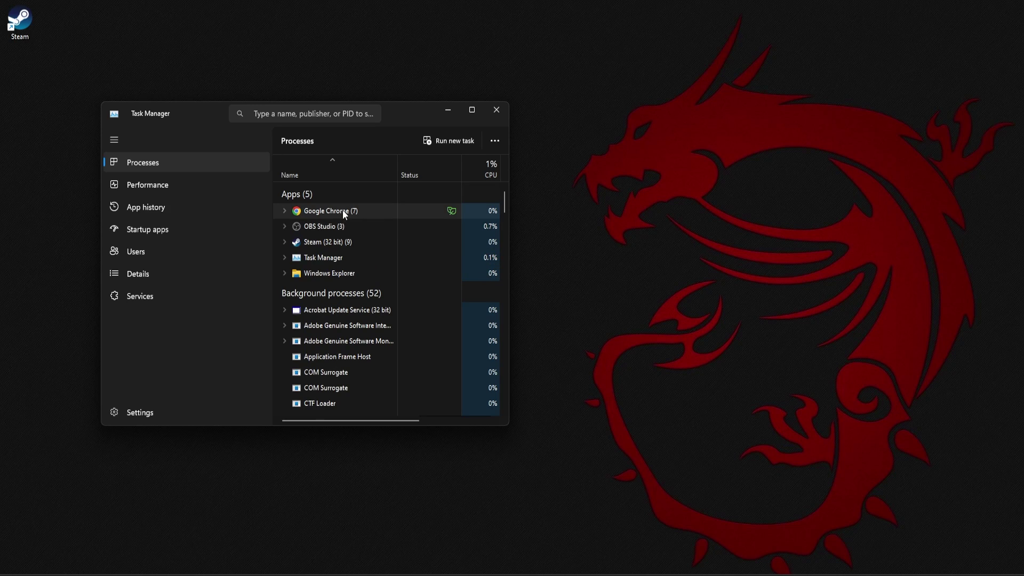
Keep Google Chrome running, then reveal the hidden tray icons and leave NVIDIA GeForce Experience running.
right_click(344, 211)
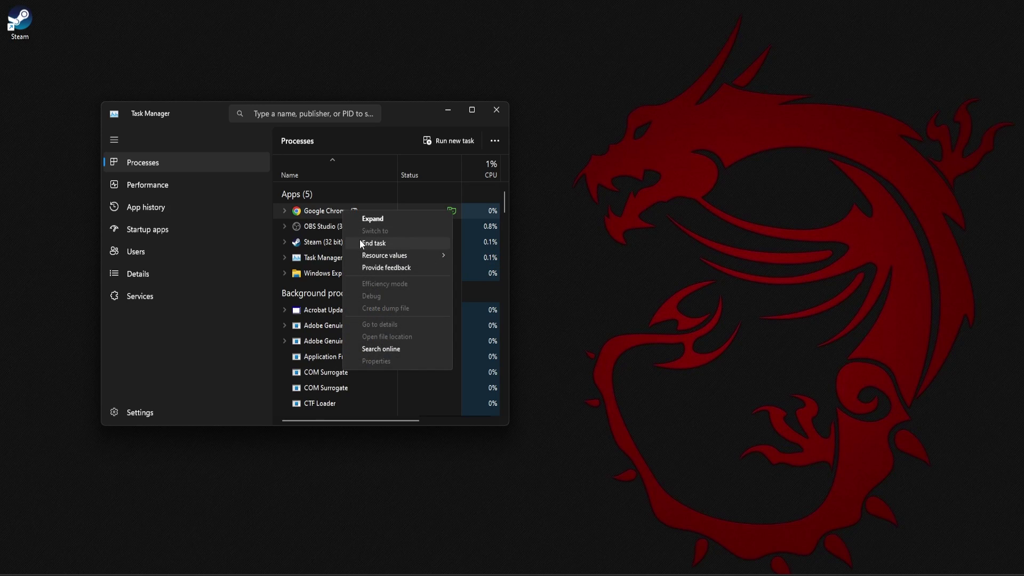
left_click(322, 215)
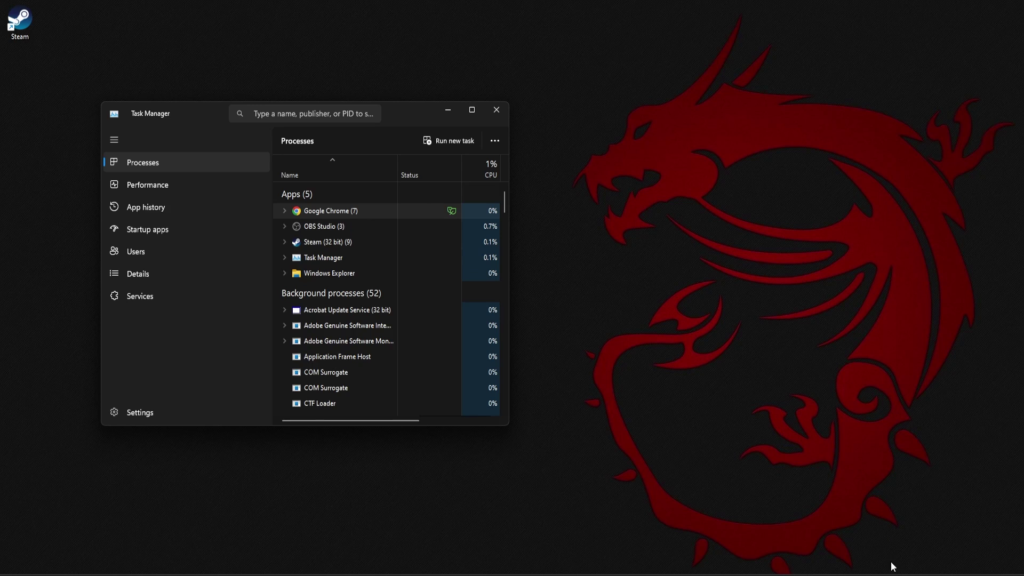
left_click(897, 575)
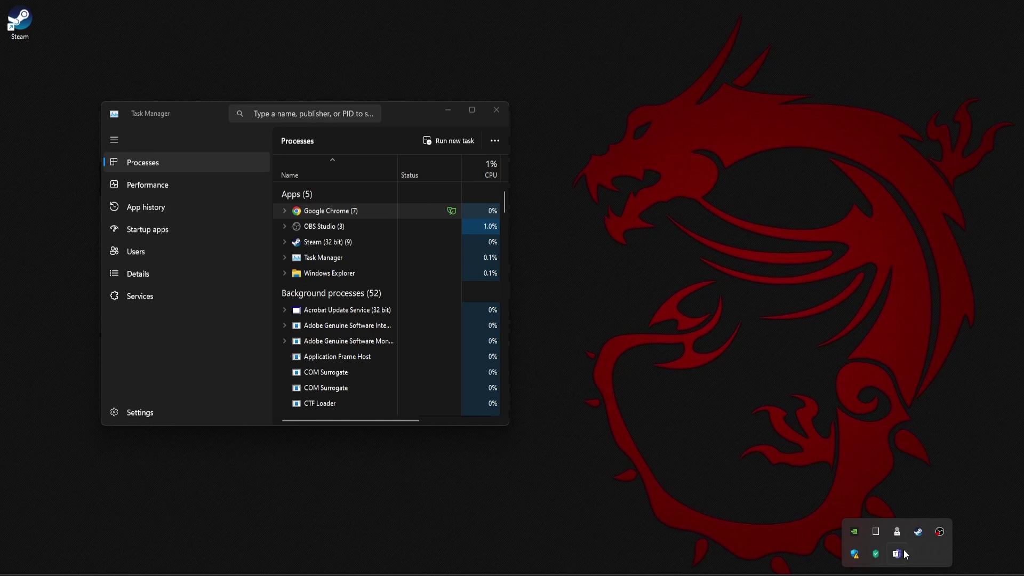
right_click(855, 533)
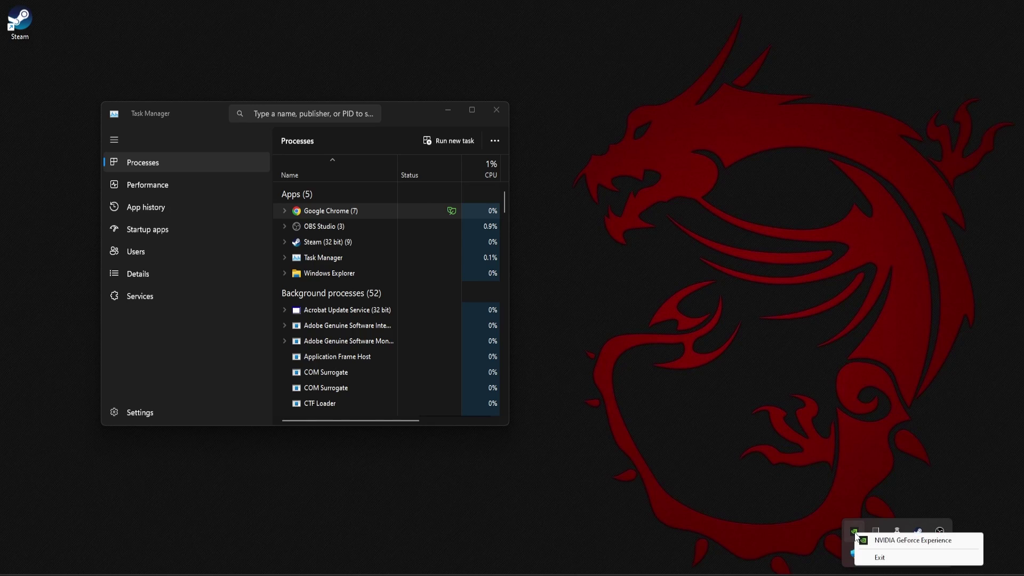
left_click(889, 520)
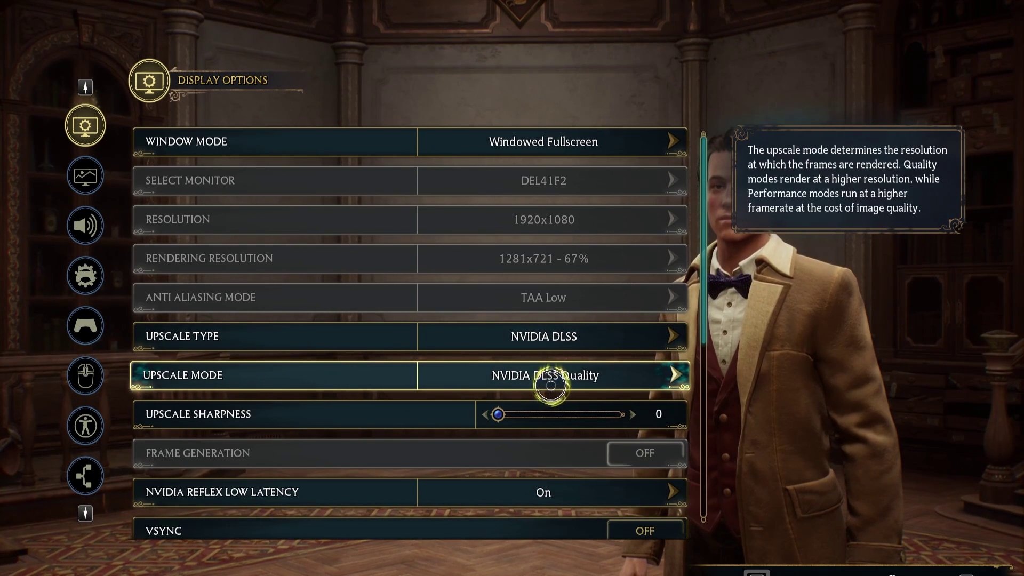
Scroll down the Display Options and switch Motion Blur and Film Grain to Off.
scroll(613, 371, "down", 1)
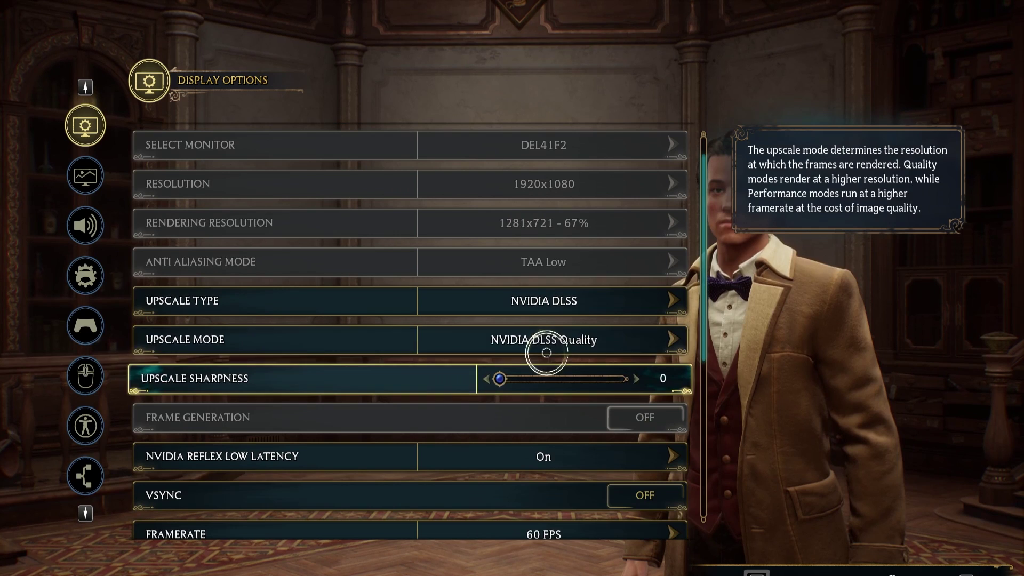
scroll(534, 346, "down", 1)
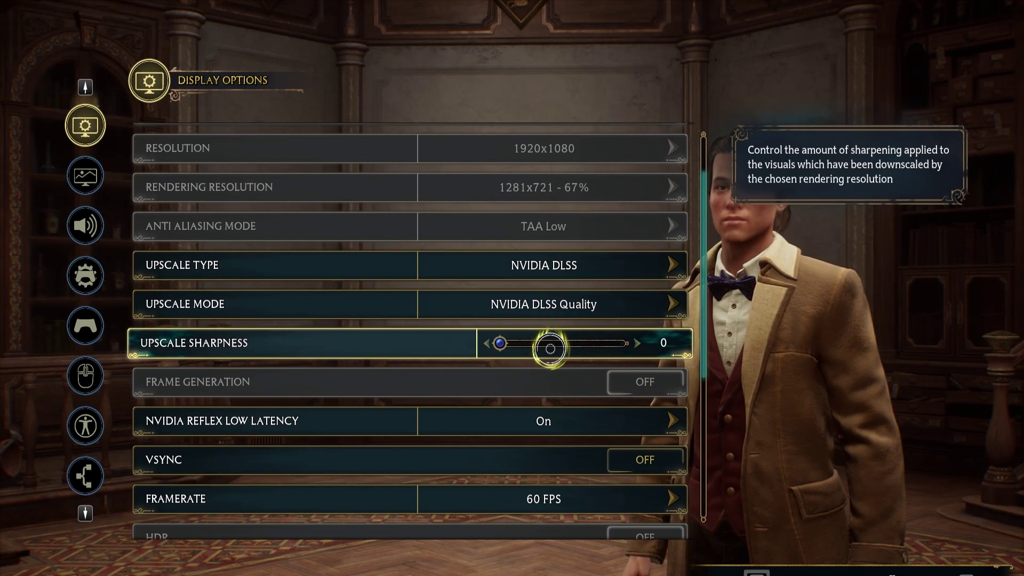
scroll(550, 349, "down", 1)
scroll(545, 345, "down", 1)
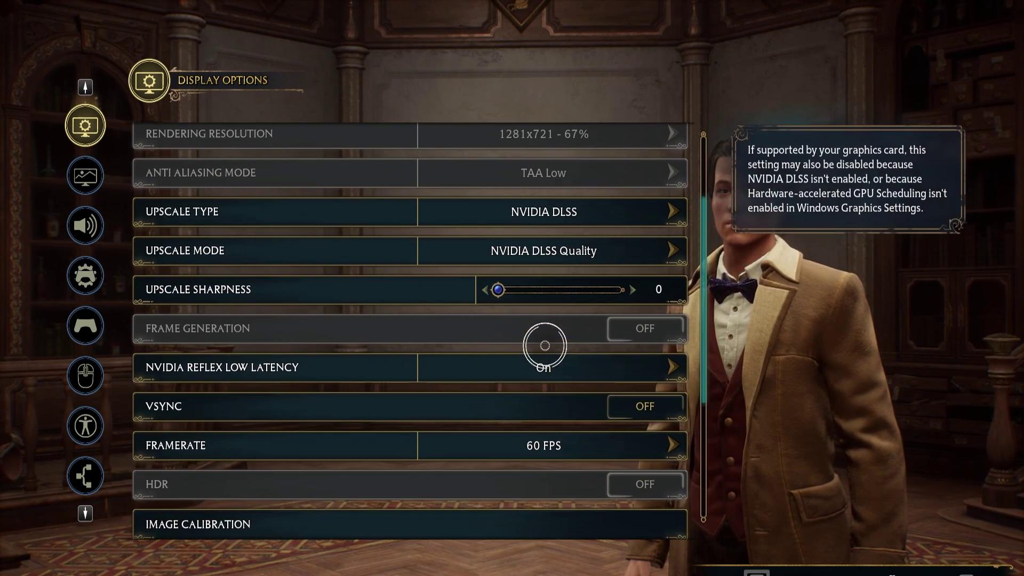
scroll(544, 345, "down", 1)
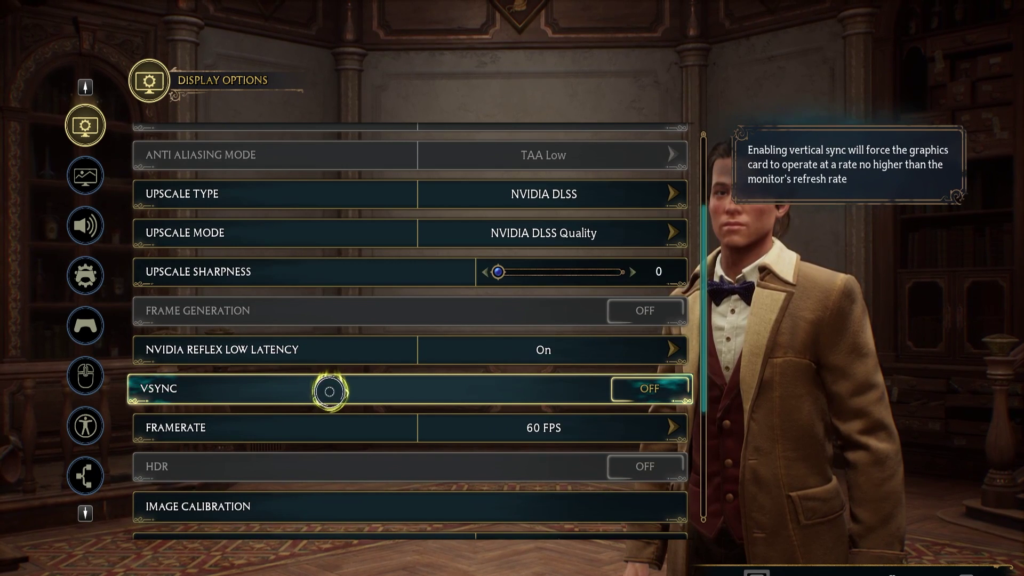
scroll(329, 391, "down", 1)
scroll(330, 391, "down", 1)
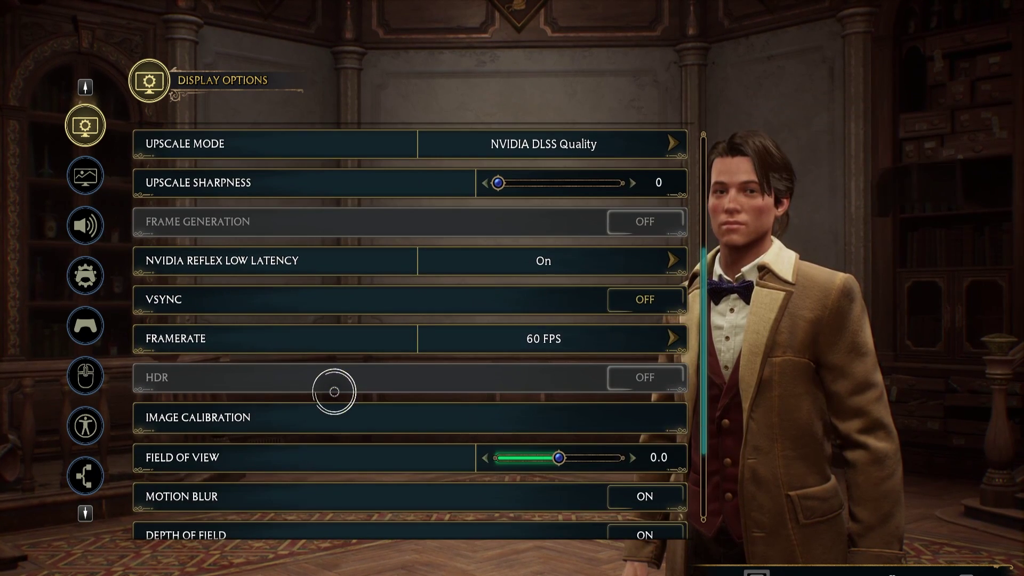
scroll(334, 392, "down", 1)
scroll(335, 393, "down", 1)
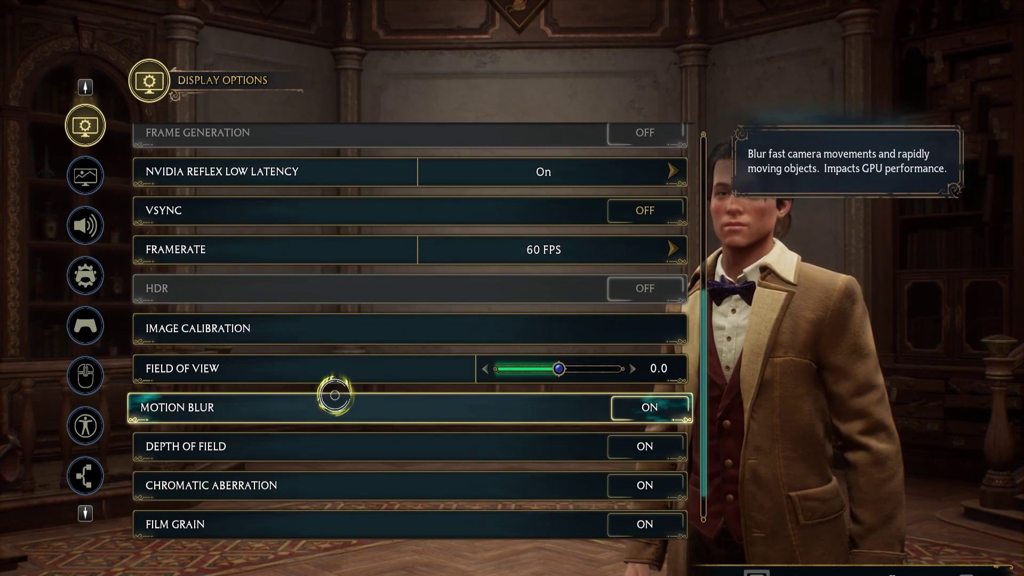
scroll(335, 395, "down", 1)
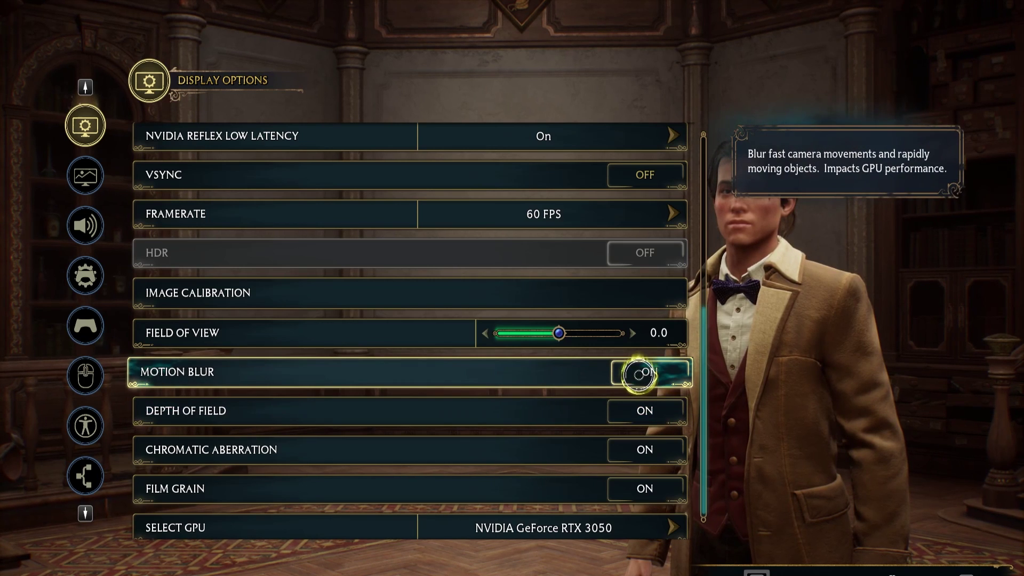
left_click(639, 375)
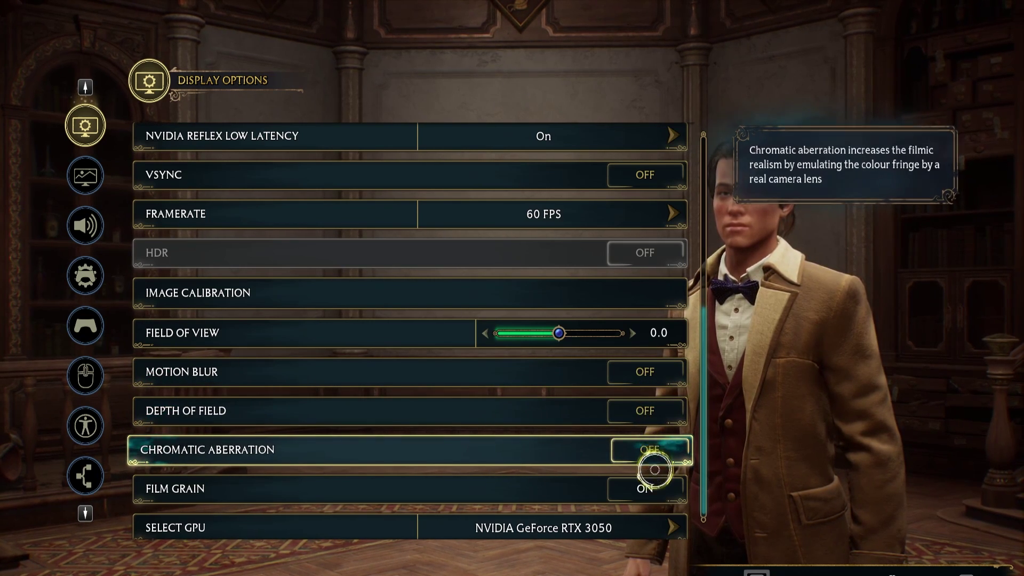
left_click(648, 488)
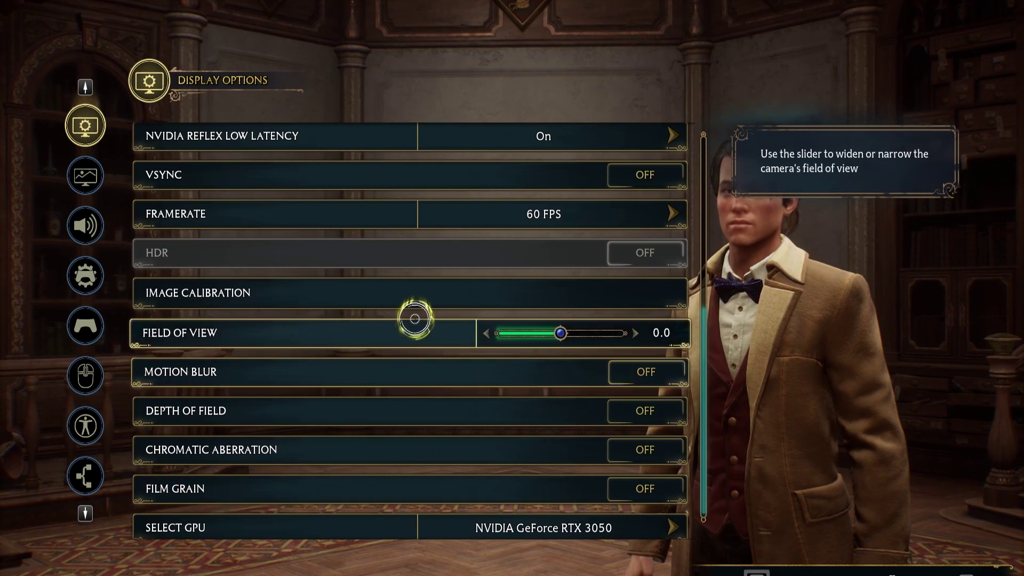
In Graphics Options, set Fog, Sky and Shadow Quality to Low.
left_click(86, 175)
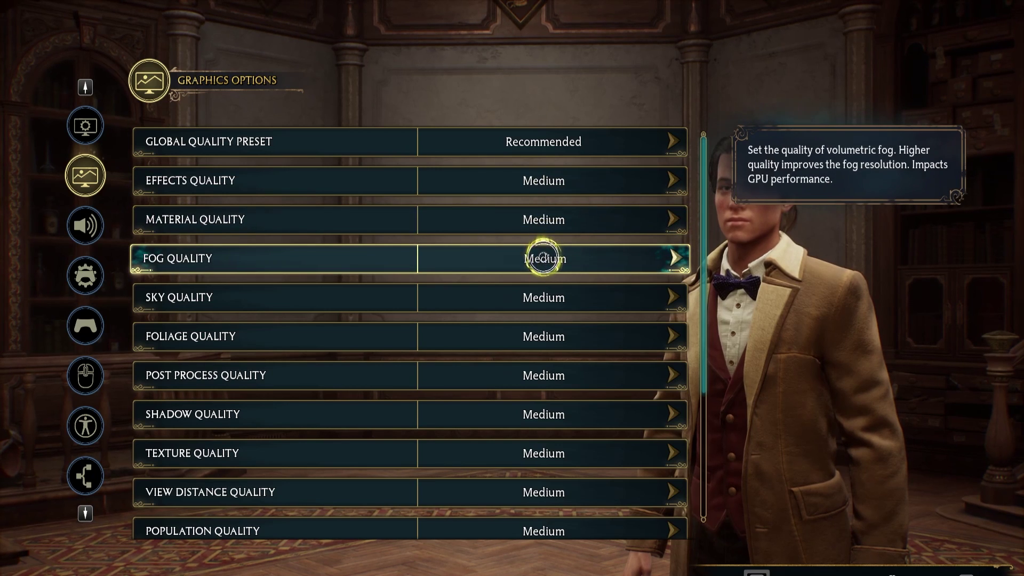
left_click(543, 257)
left_click(466, 281)
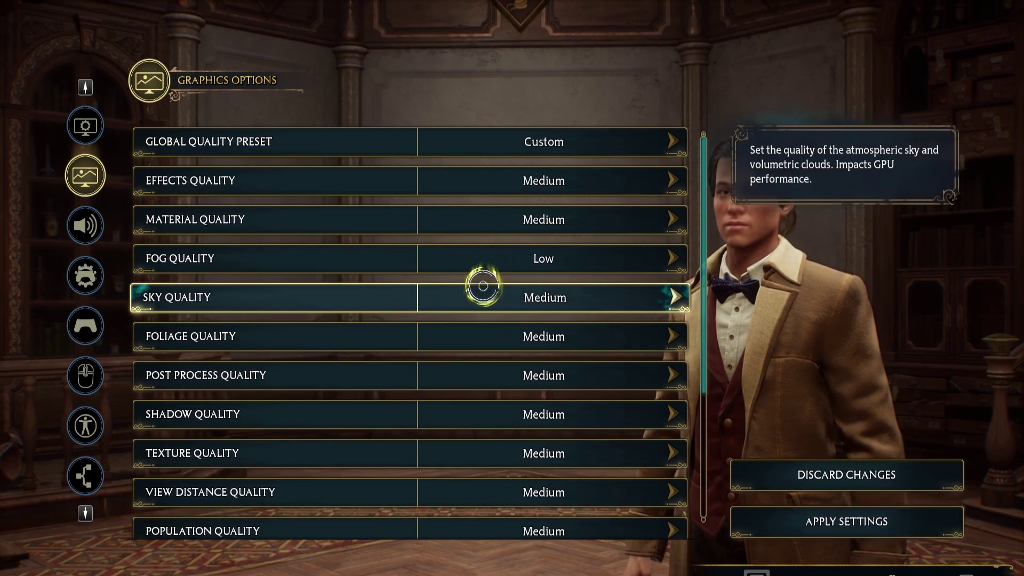
left_click(592, 296)
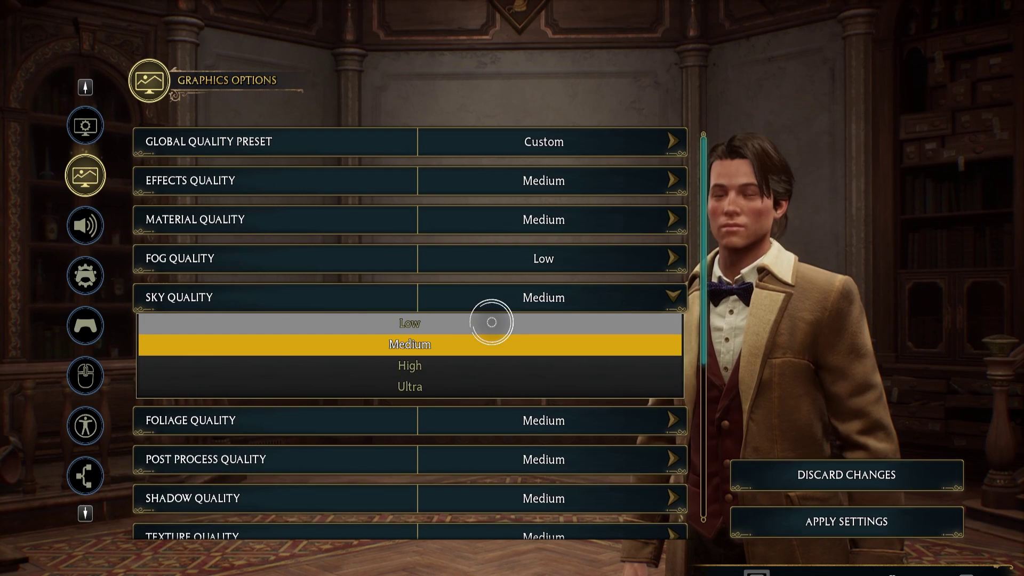
left_click(489, 321)
scroll(520, 297, "down", 1)
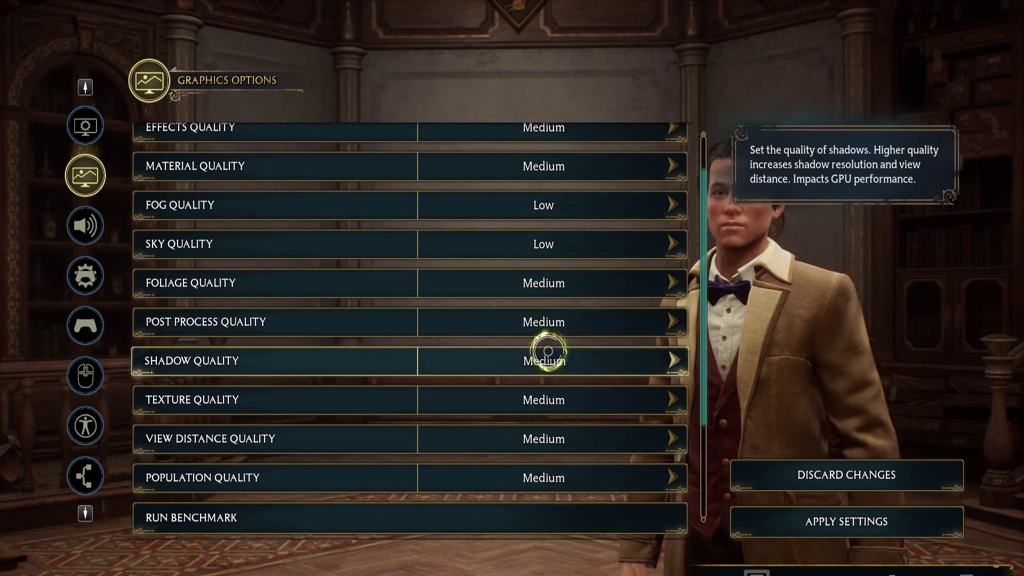
left_click(548, 361)
left_click(483, 385)
Set Population Quality to Low and apply the graphics settings.
scroll(493, 374, "down", 1)
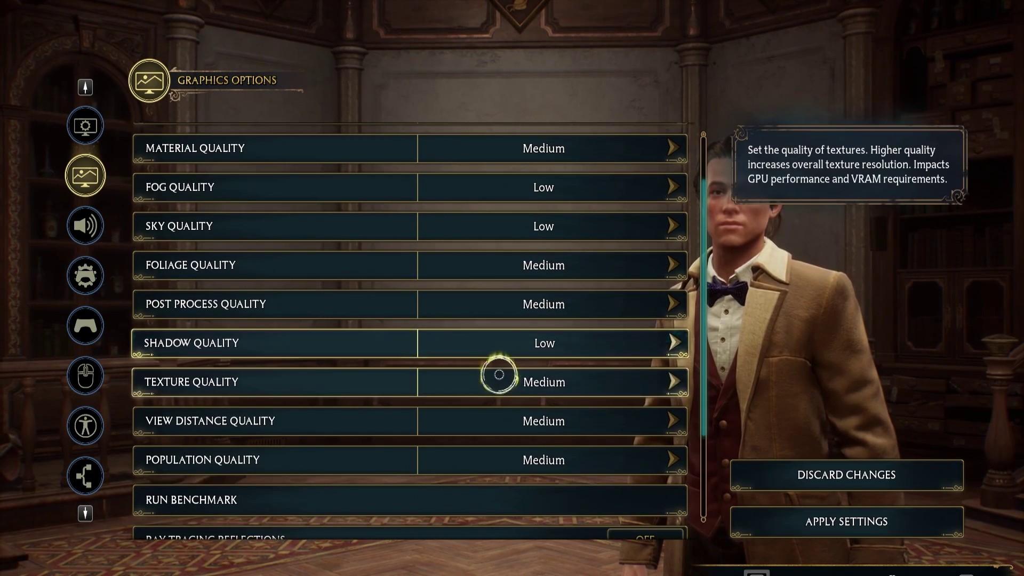
left_click(552, 456)
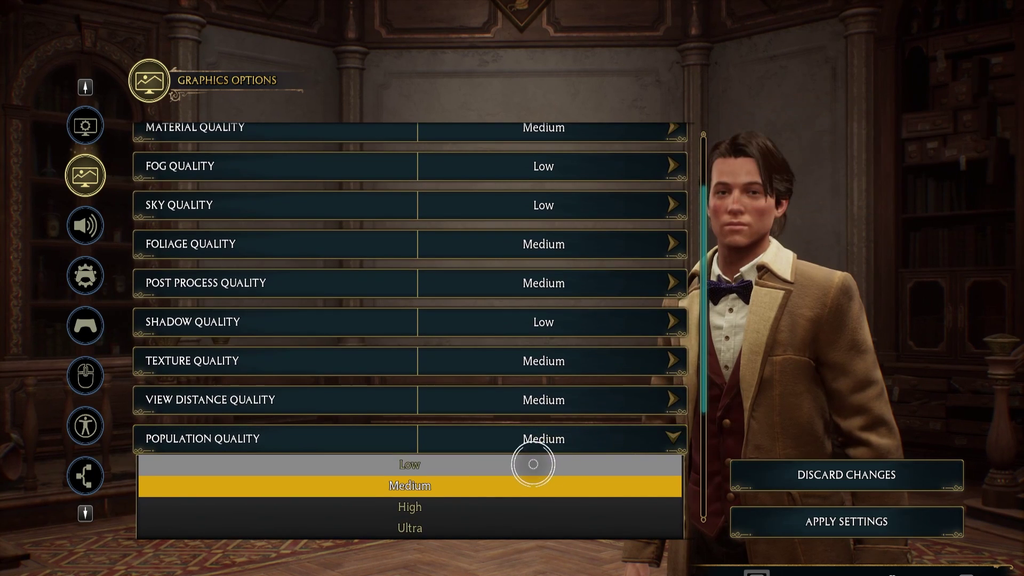
left_click(498, 465)
scroll(592, 395, "down", 2)
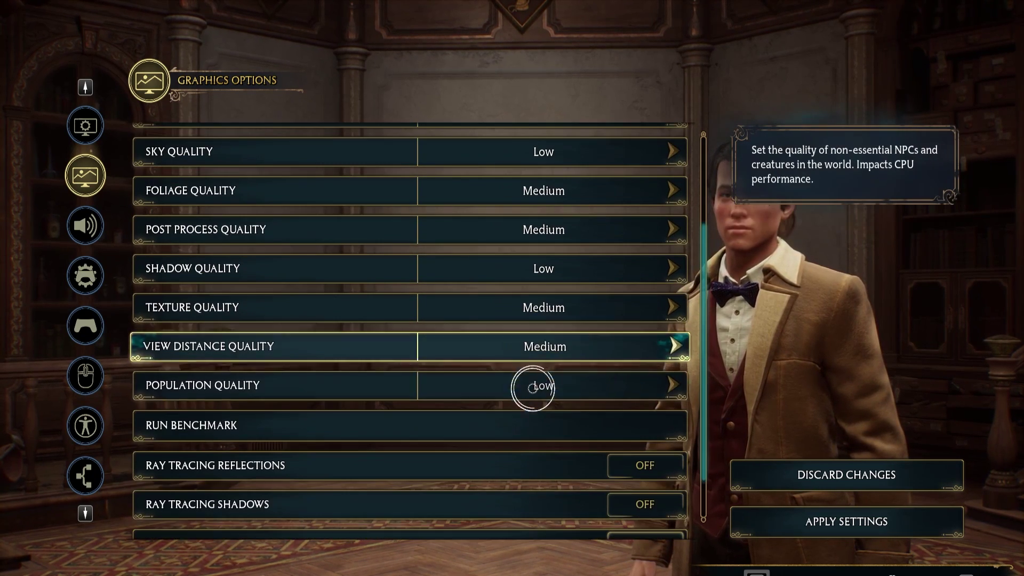
scroll(536, 379, "down", 1)
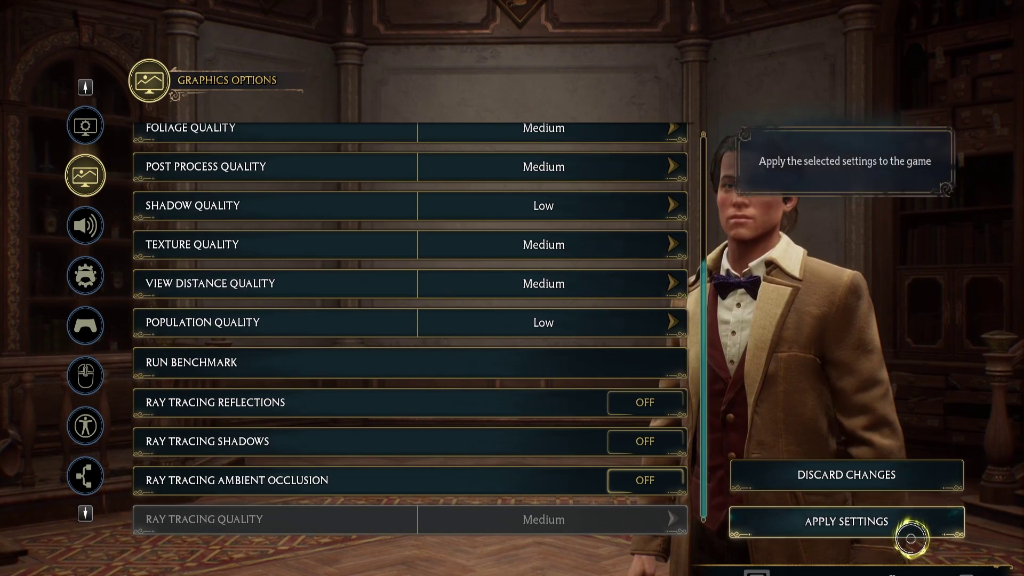
left_click(853, 530)
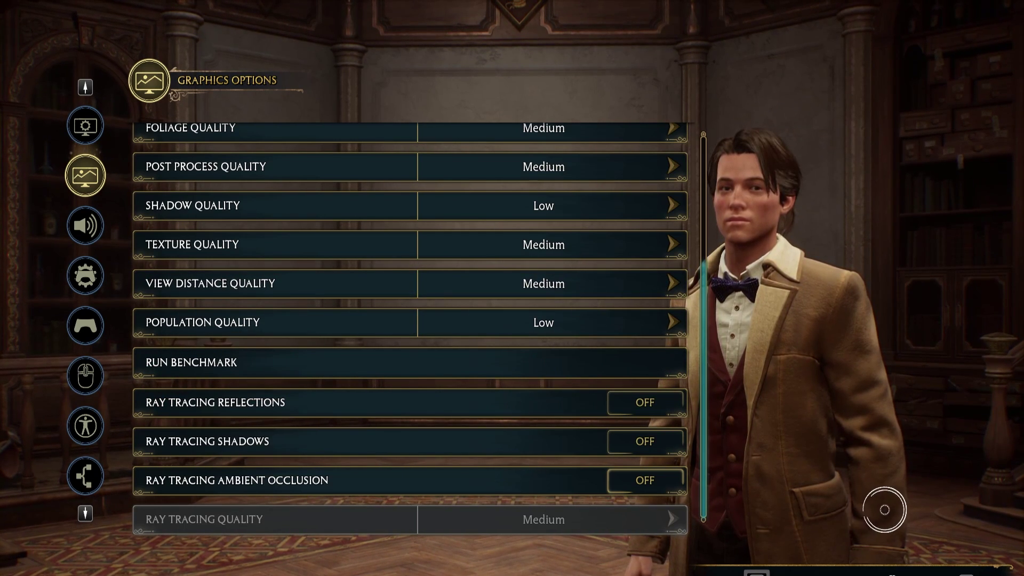